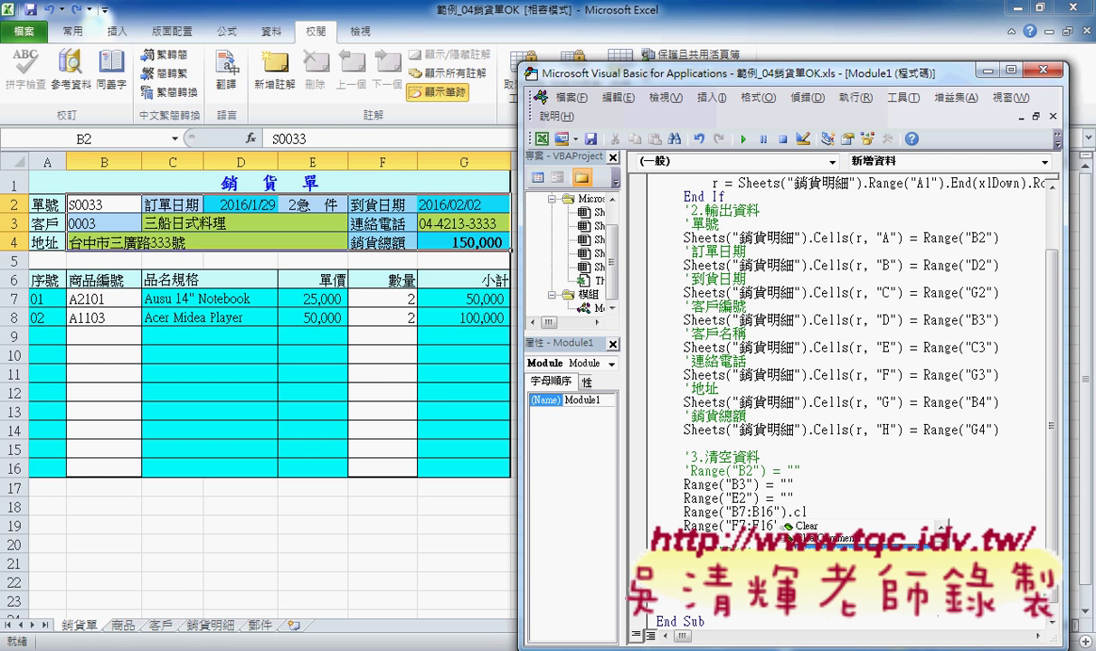
Step: Finish the B7:B16 ClearContents call, review the four clearing lines, then switch to the order worksheet
key("Tab")
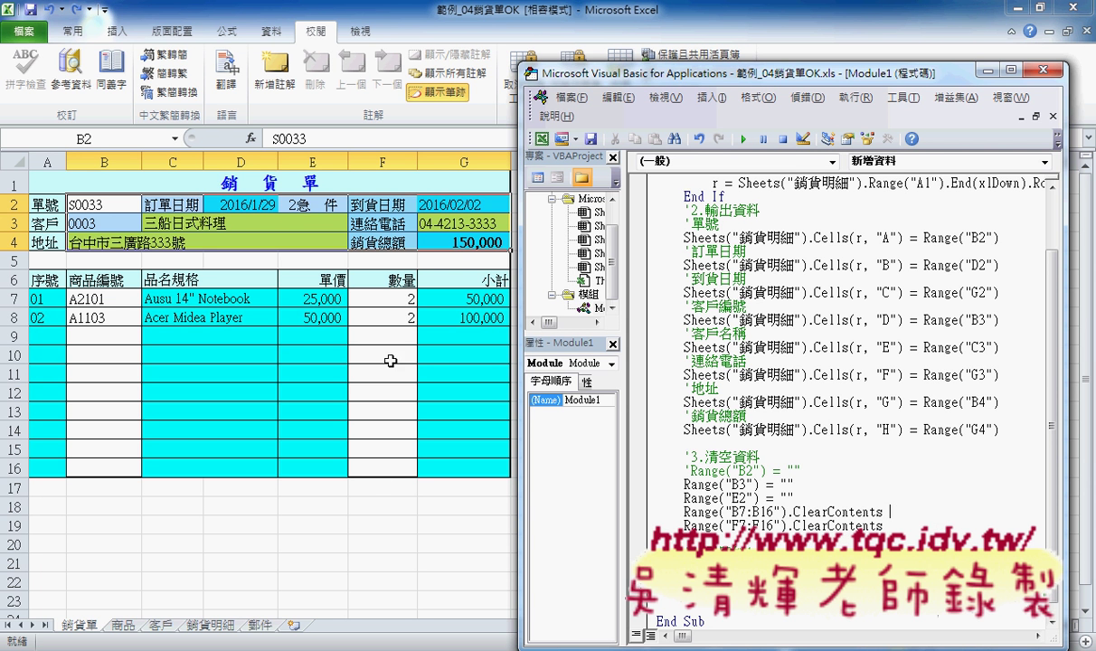
left_click_drag(884, 527, 644, 485)
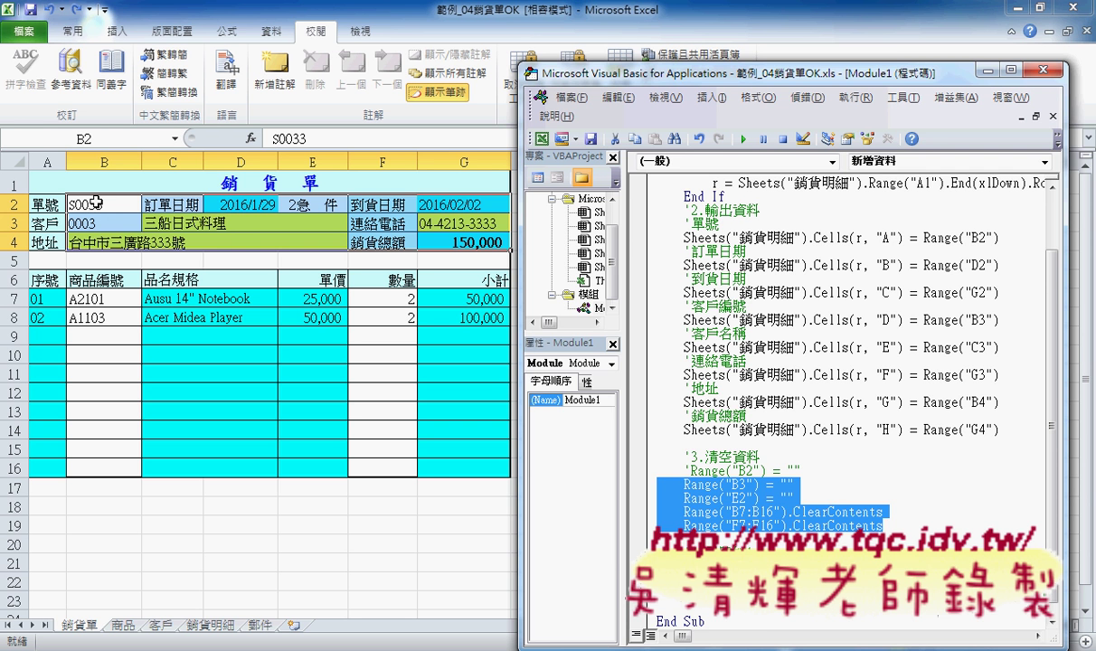
left_click(99, 205)
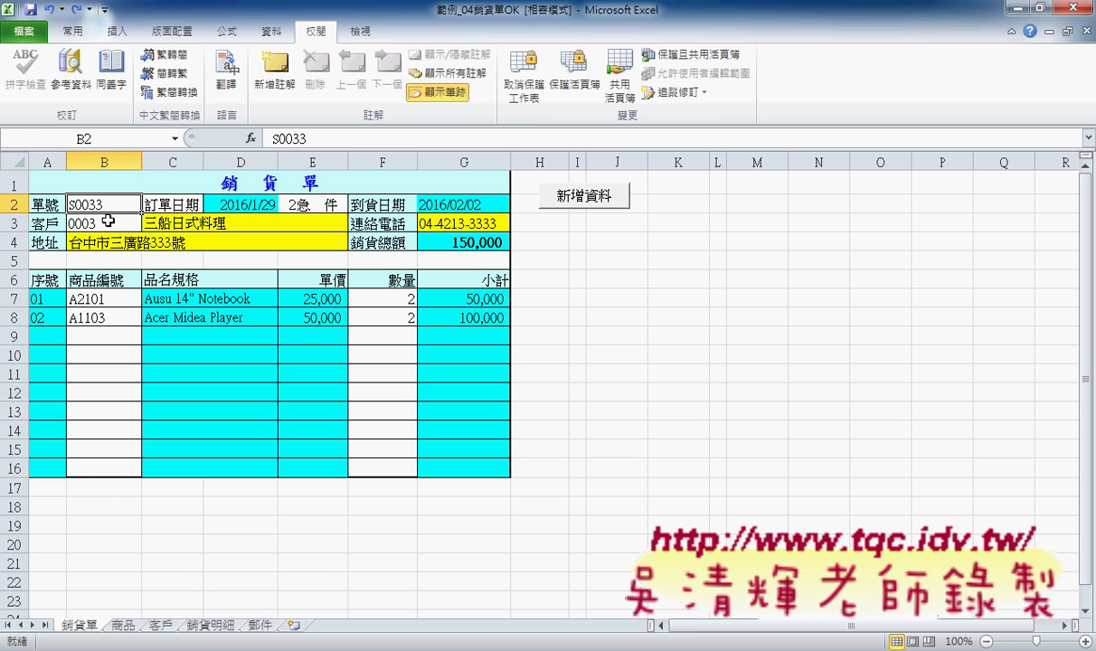
Step: Bring the VBA editor back and widen the code area and editor window
left_click(437, 568)
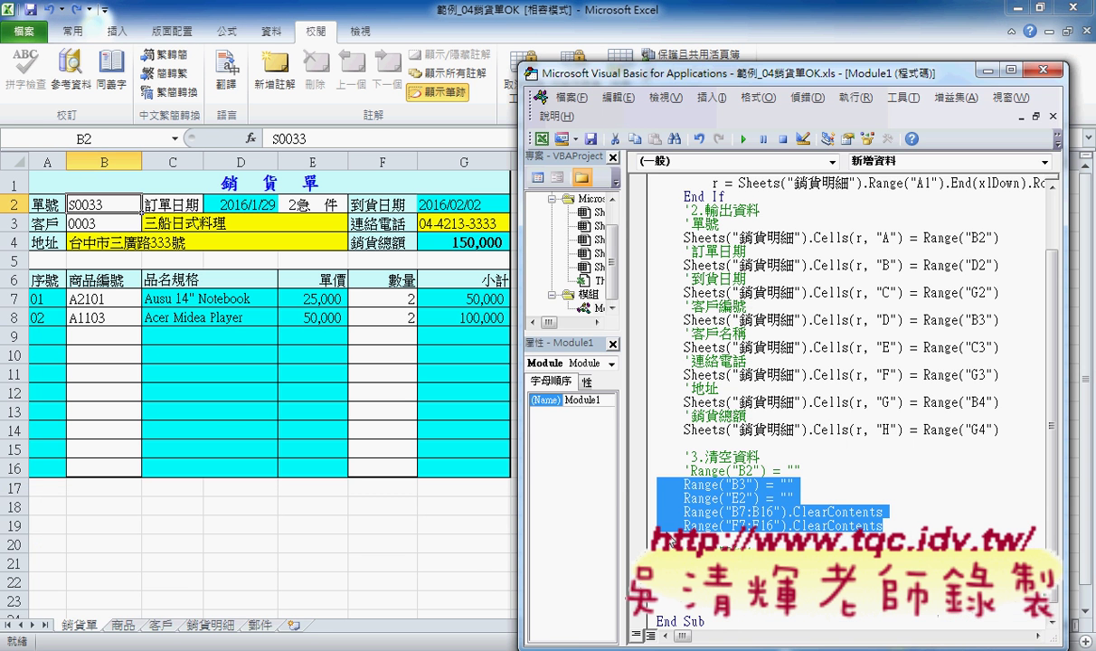
left_click_drag(623, 465, 552, 463)
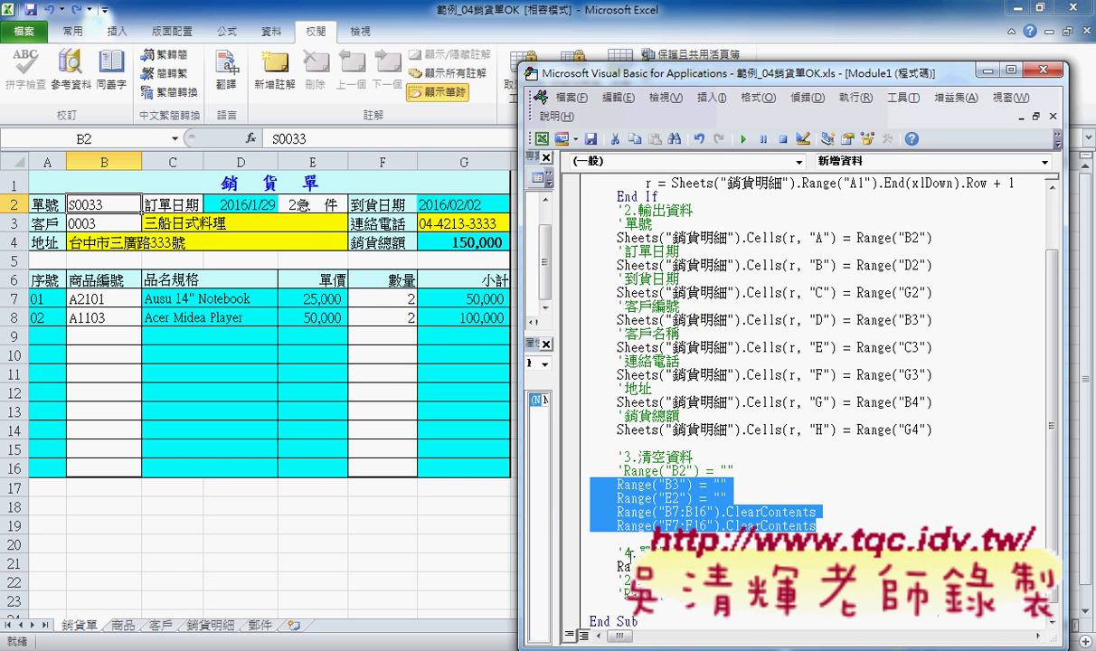
left_click_drag(520, 271, 326, 271)
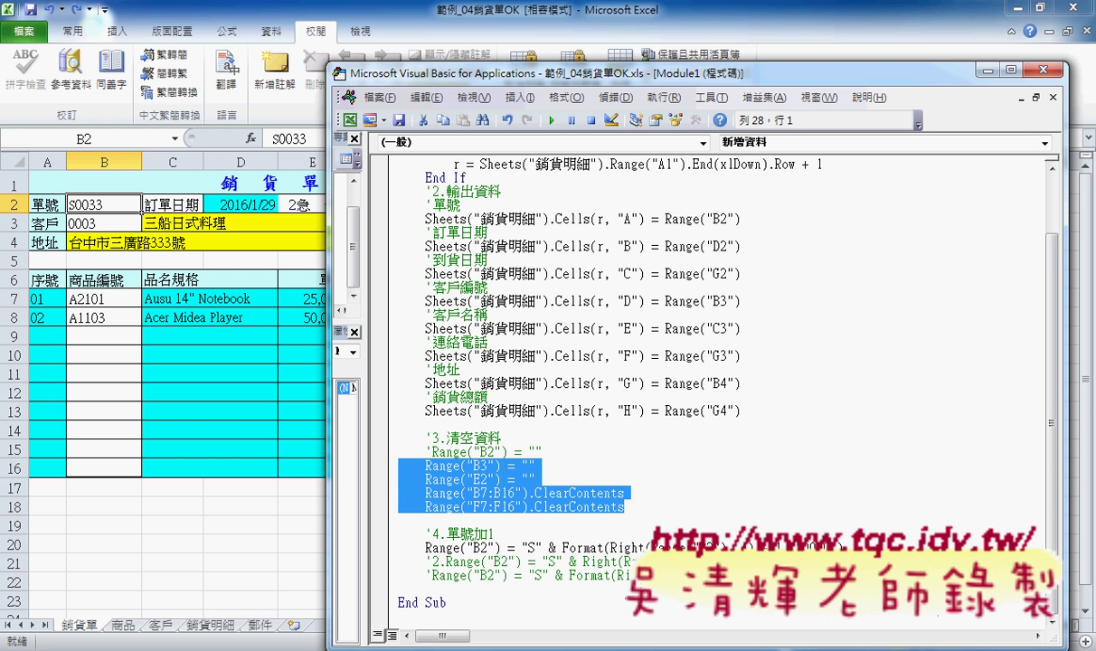
Step: Delete the active Range("B2") increment line and uncomment the Format-based version below it
left_click(522, 548)
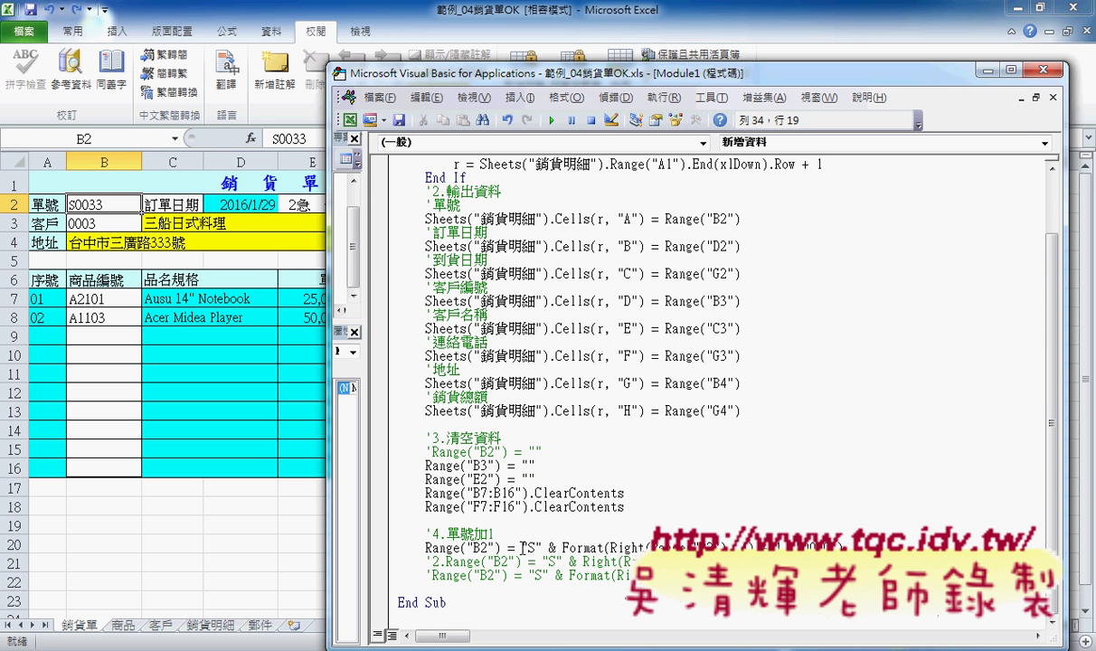
left_click(547, 547)
left_click_drag(846, 547, 371, 549)
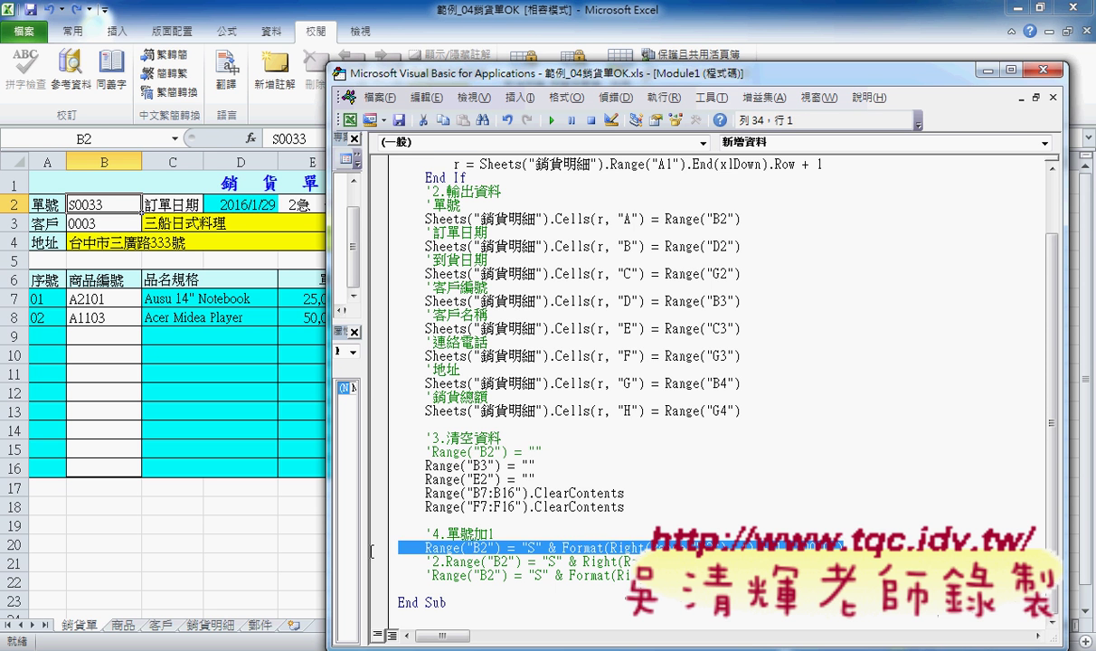
key("Delete")
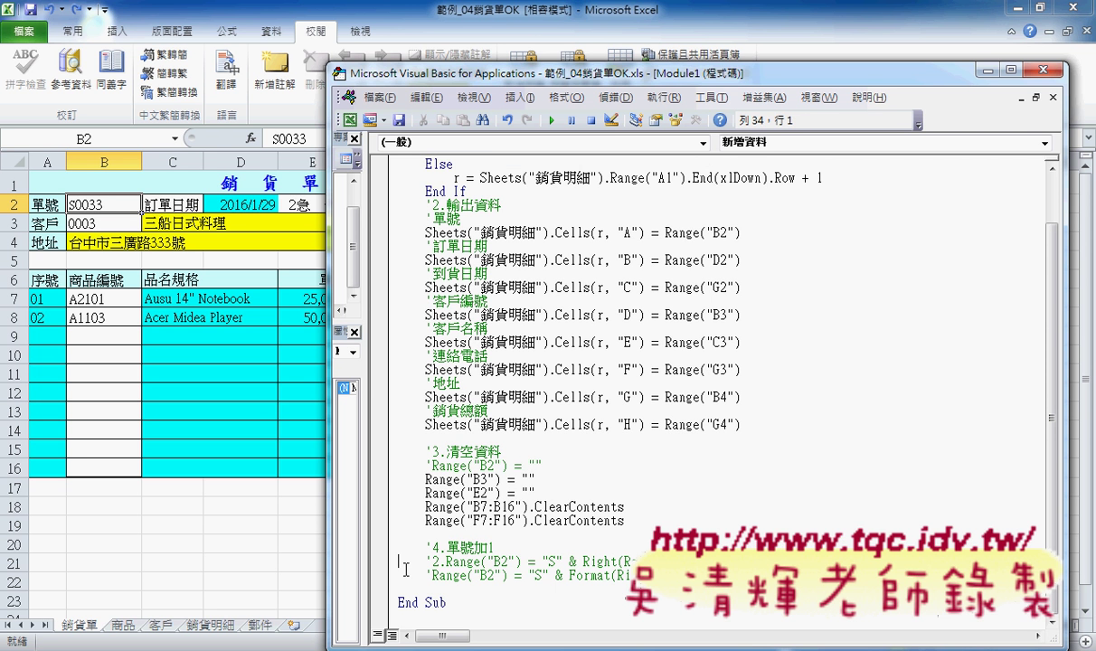
left_click_drag(432, 575, 425, 575)
key("Delete")
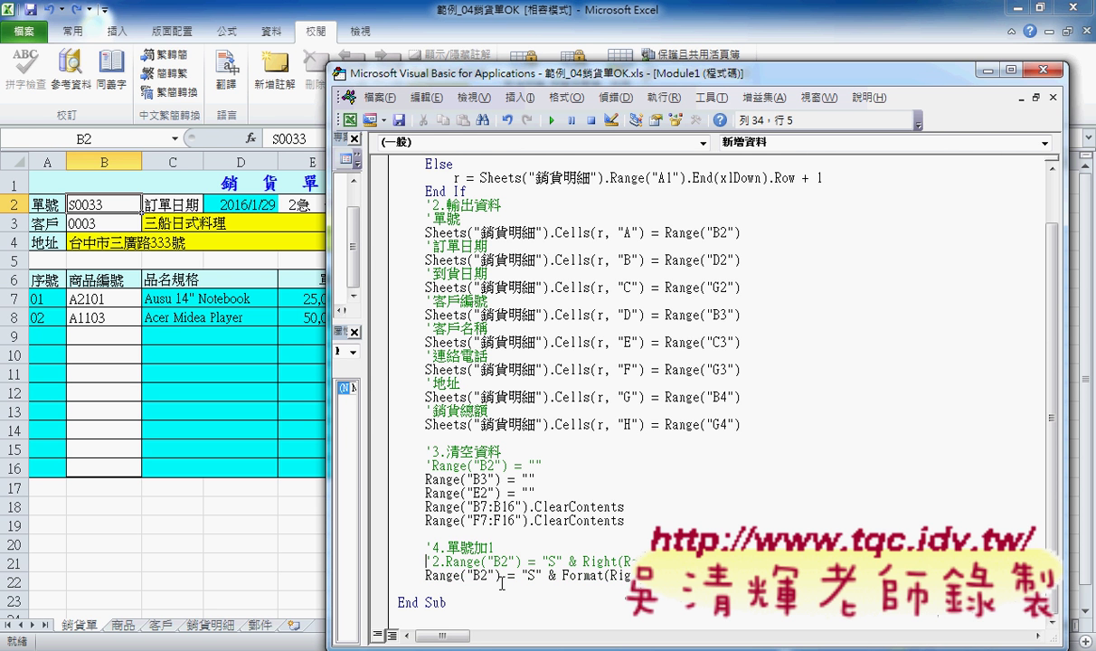
key("ctrl+z")
left_click(432, 561)
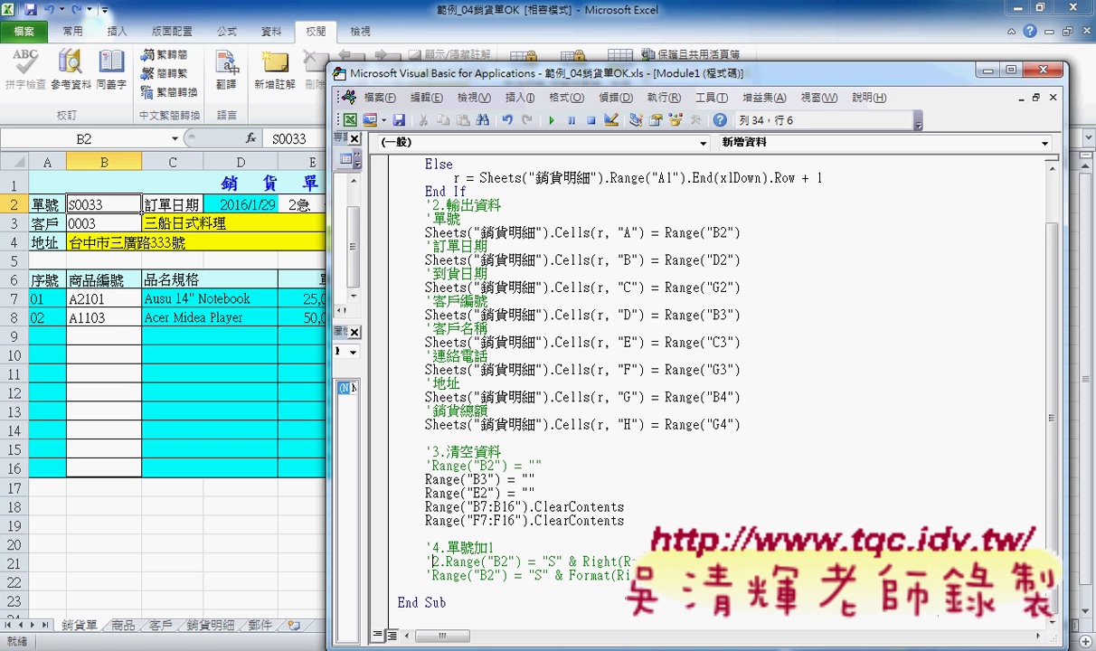
left_click(540, 575)
key("Left")
key("Left")
key("Left")
key("Left")
key("Left")
key("Left")
key("Left")
key("Left")
key("Left")
key("Left")
key("Delete")
key("End")
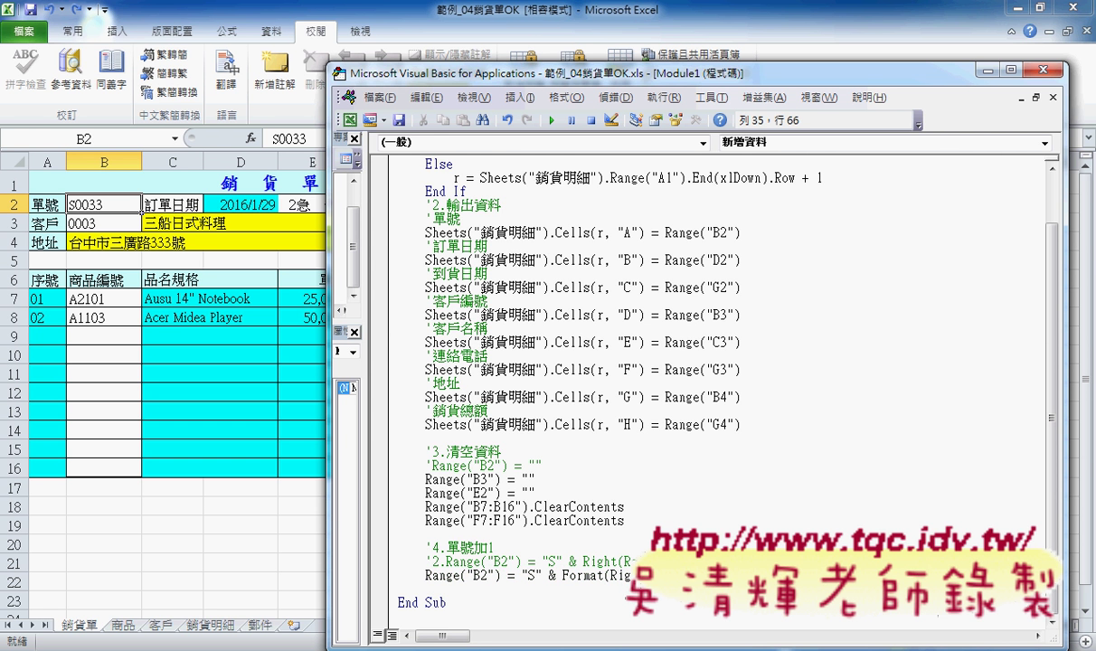
Step: Strip "S" & Format(Right( and , 4) from line 35, leaving Range("B2") = Range("B2") + 1
left_click_drag(521, 575, 736, 574)
left_click_drag(837, 574, 652, 575)
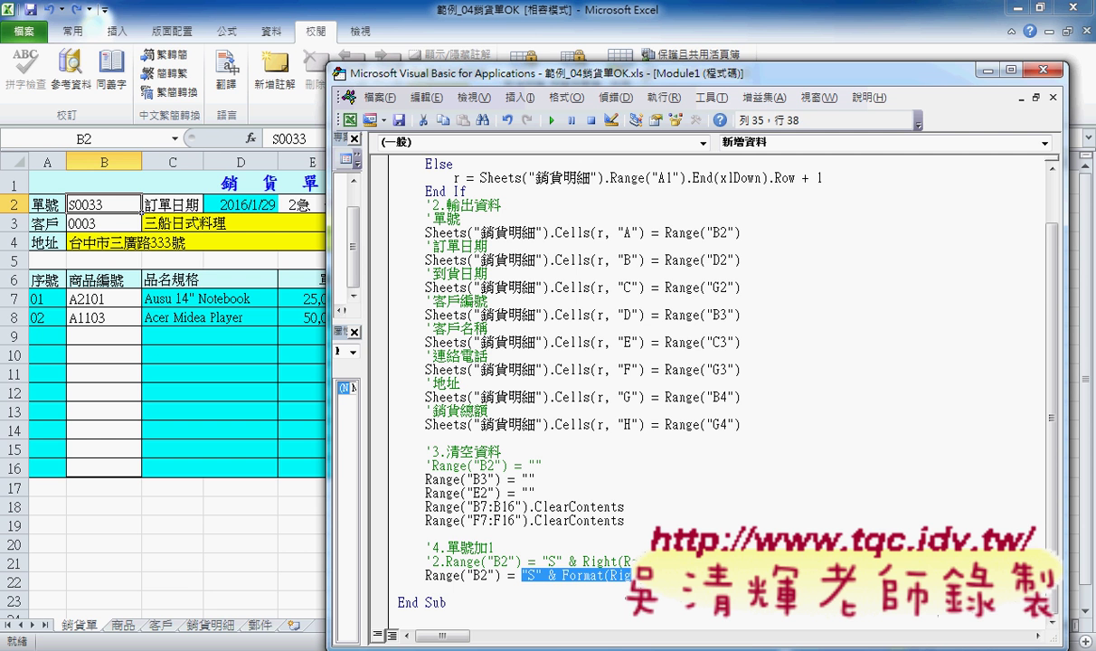
key("Delete")
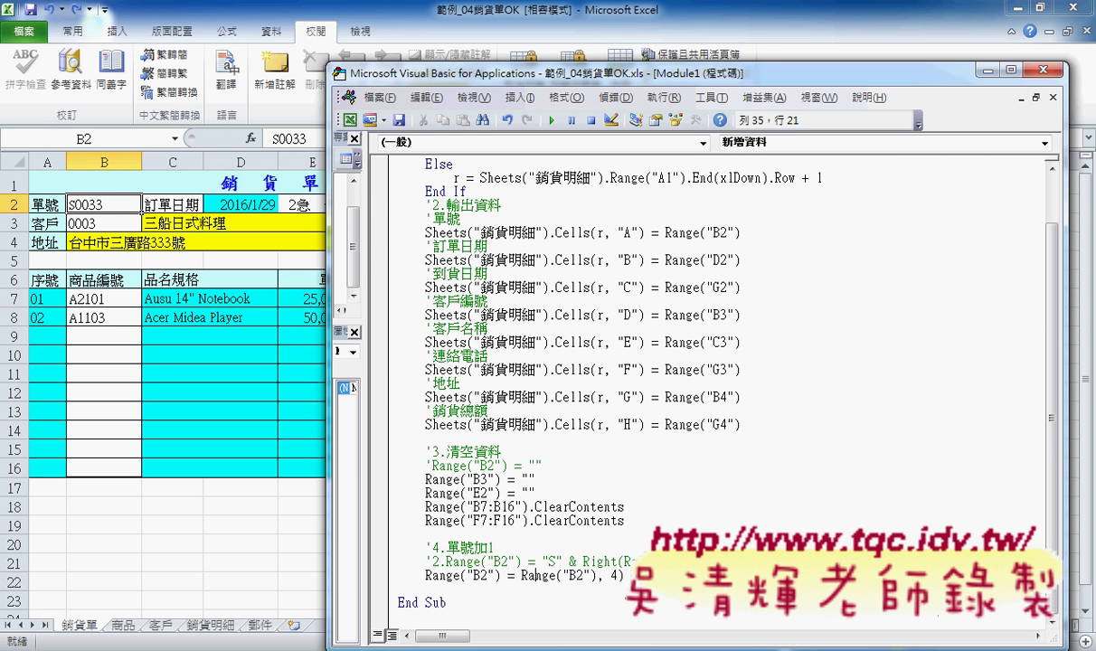
key("Right")
key("Right")
key("Right")
key("Right")
key("Right")
key("Right")
key("Delete")
key("Delete")
key("Delete")
key("Delete")
key("Right")
key("Right")
key("Right")
key("Delete")
key("Delete")
key("Delete")
type("1")
left_click(669, 522)
left_click_drag(95, 216, 101, 218)
left_click_drag(625, 583, 589, 575)
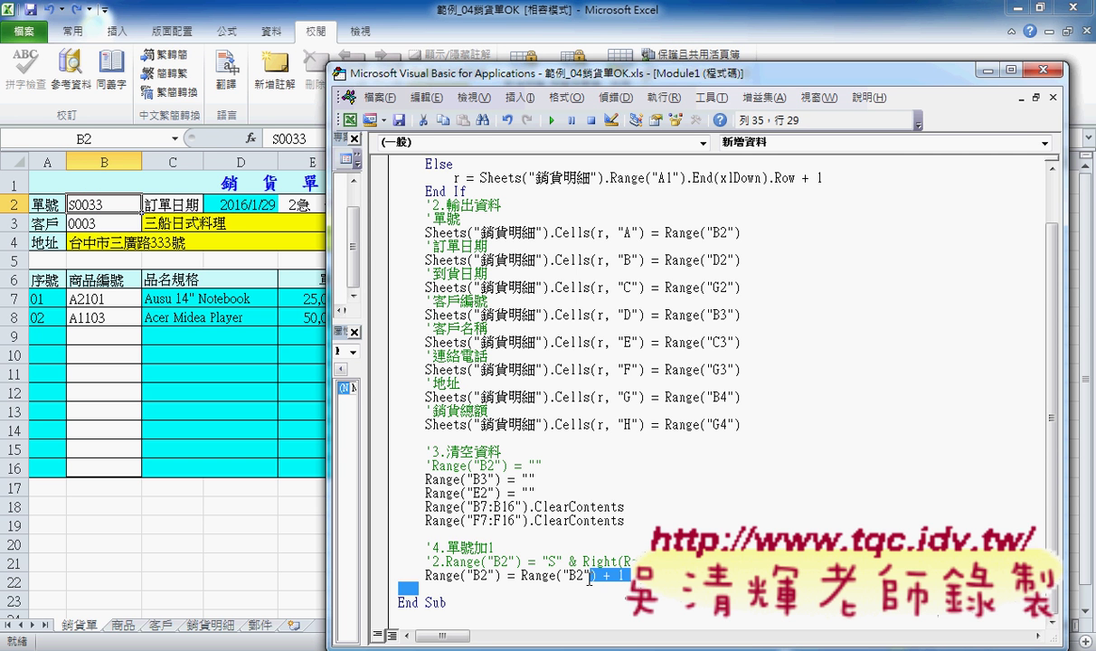
Step: Set a breakpoint on Range("F7:F16").ClearContents and run the 新增資料 macro from the form button
left_click(379, 520)
left_click(293, 395)
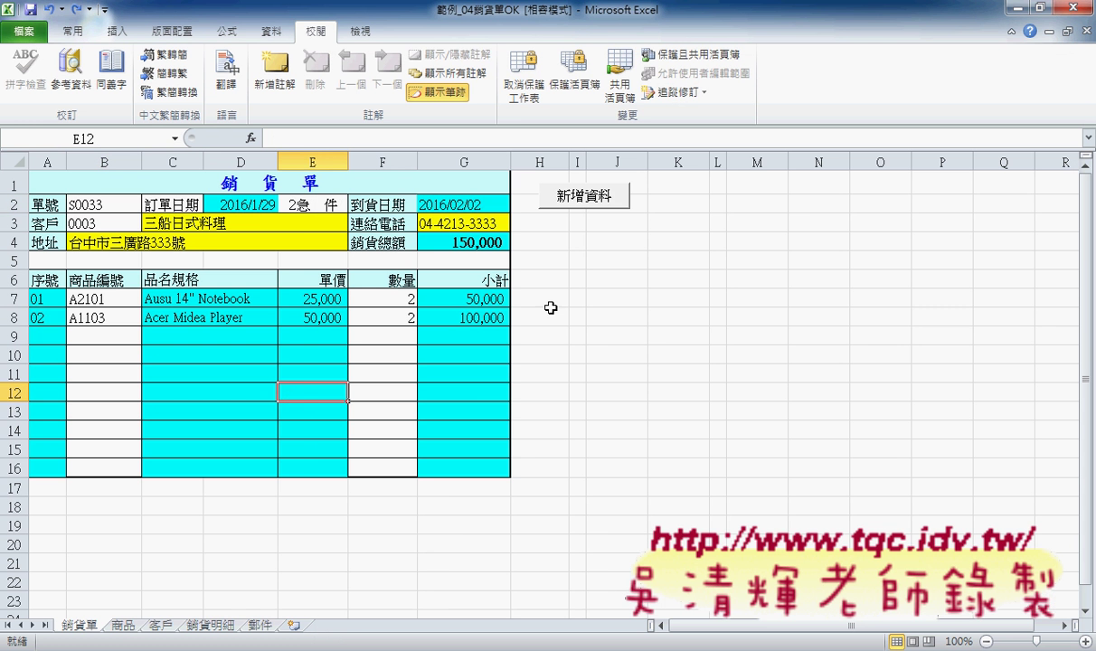
left_click(589, 204)
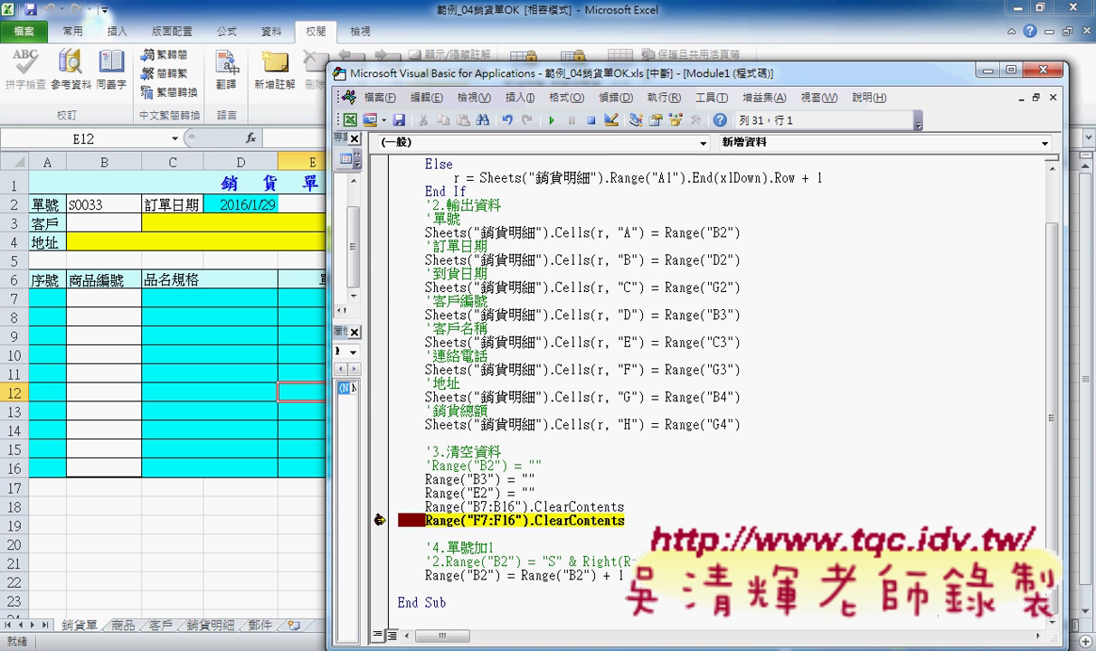
Step: Step with F8 through the B2 increment line, triggering run-time error 13 type mismatch
left_click(615, 97)
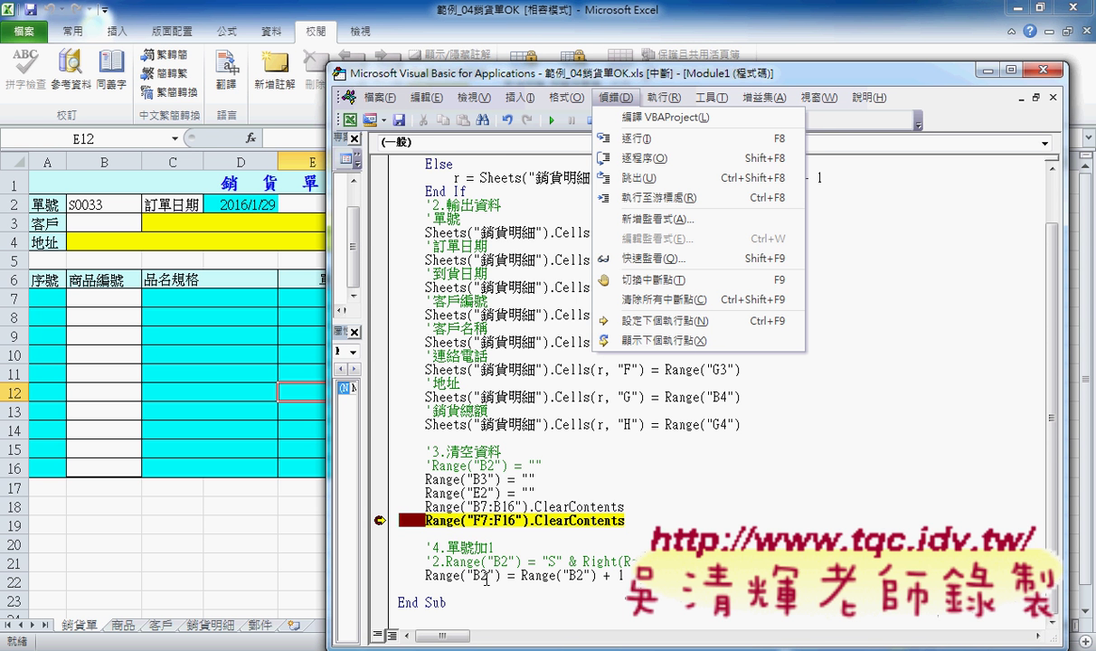
left_click(500, 520)
key("F8")
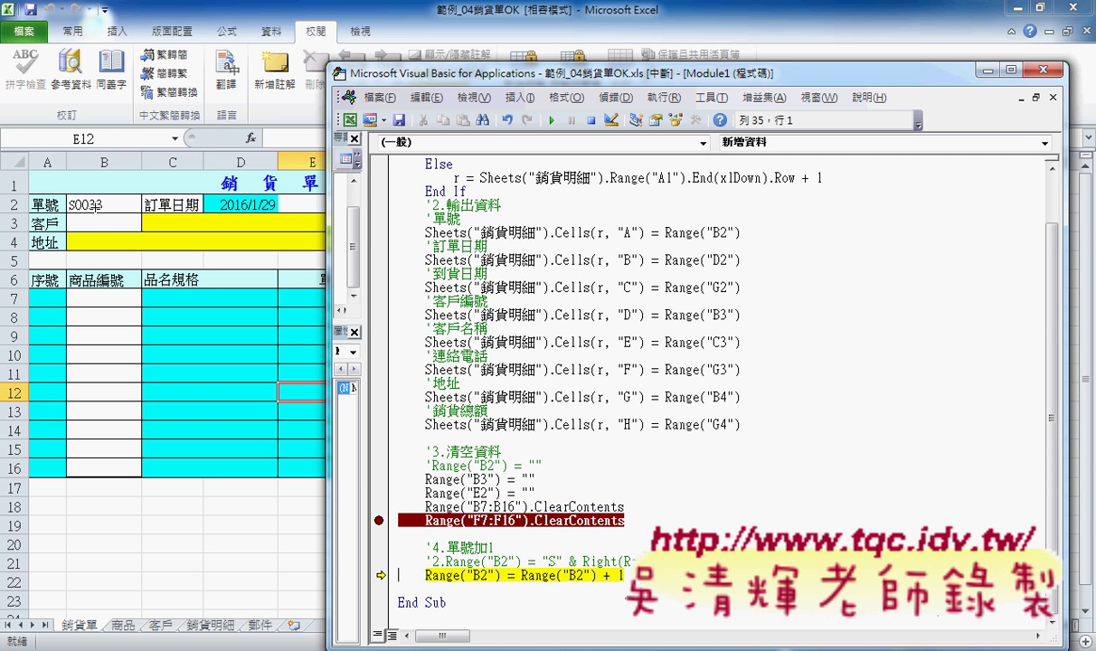
key("F8")
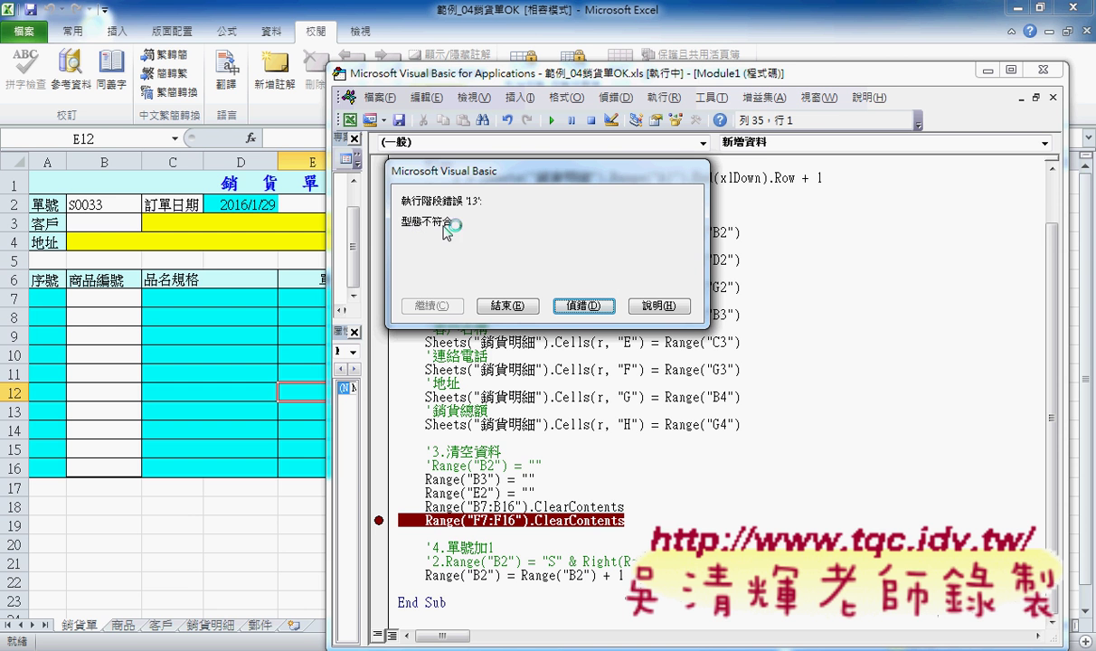
Step: Choose 偵錯 on the type-mismatch error and reposition the VBA editor window
left_click(582, 306)
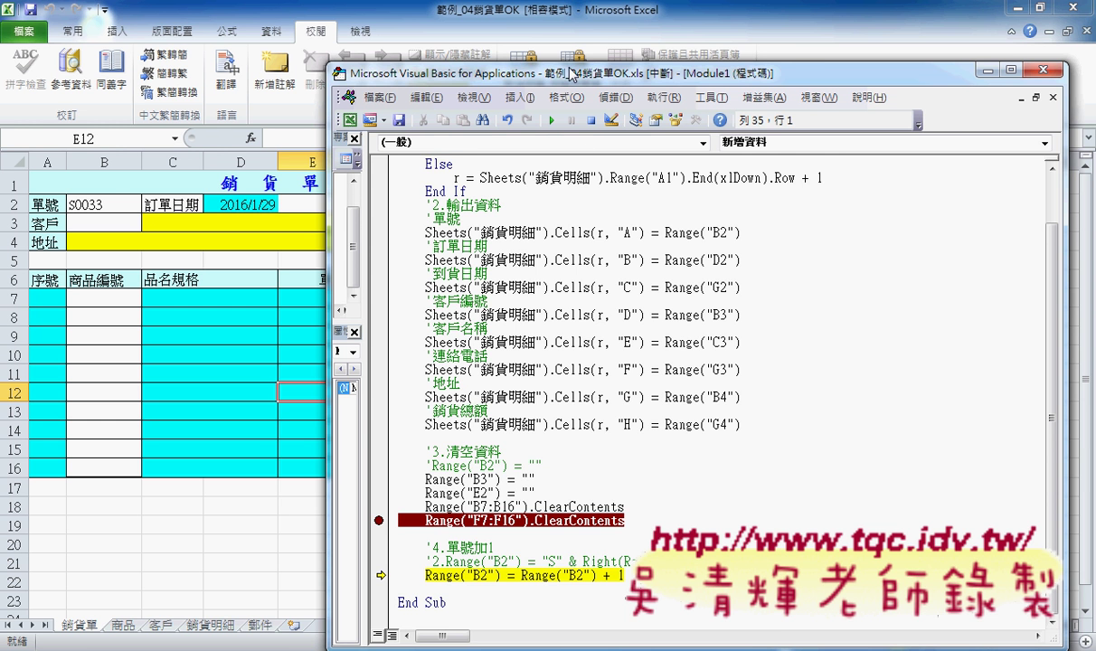
left_click_drag(542, 72, 527, 52)
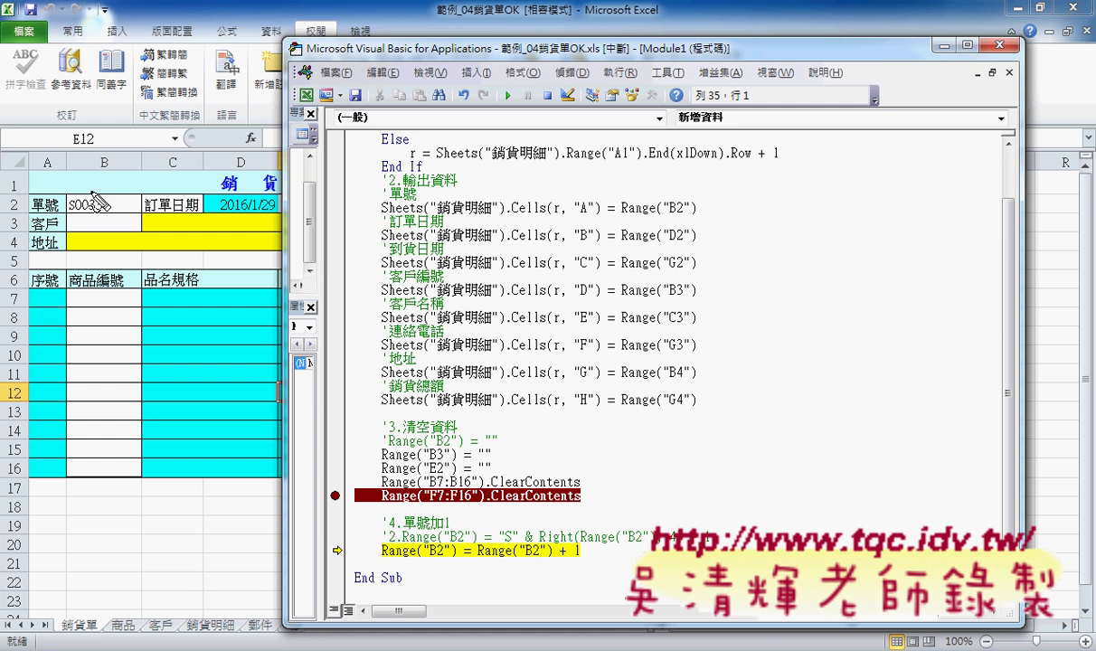
mouse_move(73, 188)
left_mouse_down()
mouse_move(73, 217)
mouse_move(105, 219)
left_mouse_up()
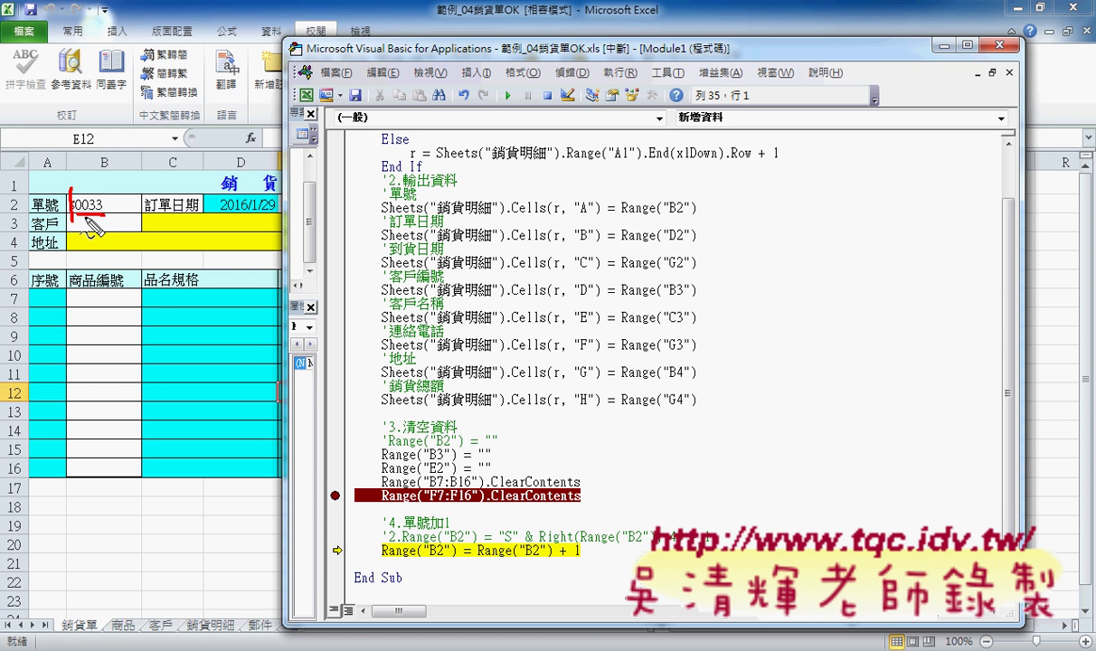
left_click_drag(65, 252, 70, 275)
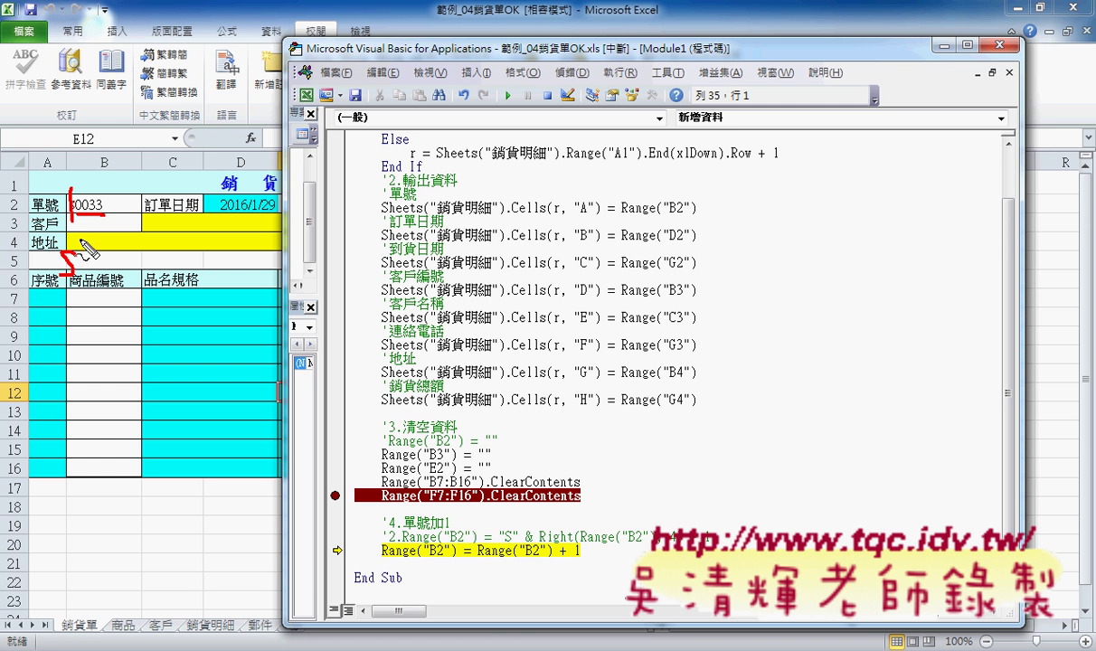
left_click_drag(81, 236, 84, 301)
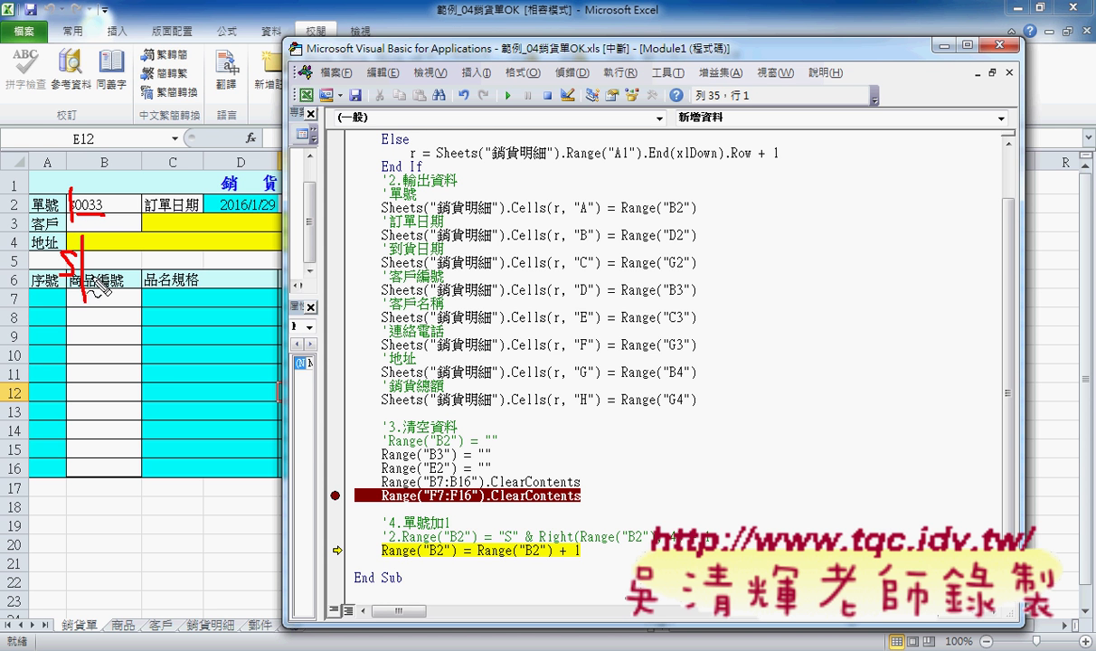
left_click_drag(90, 276, 149, 278)
key("Escape")
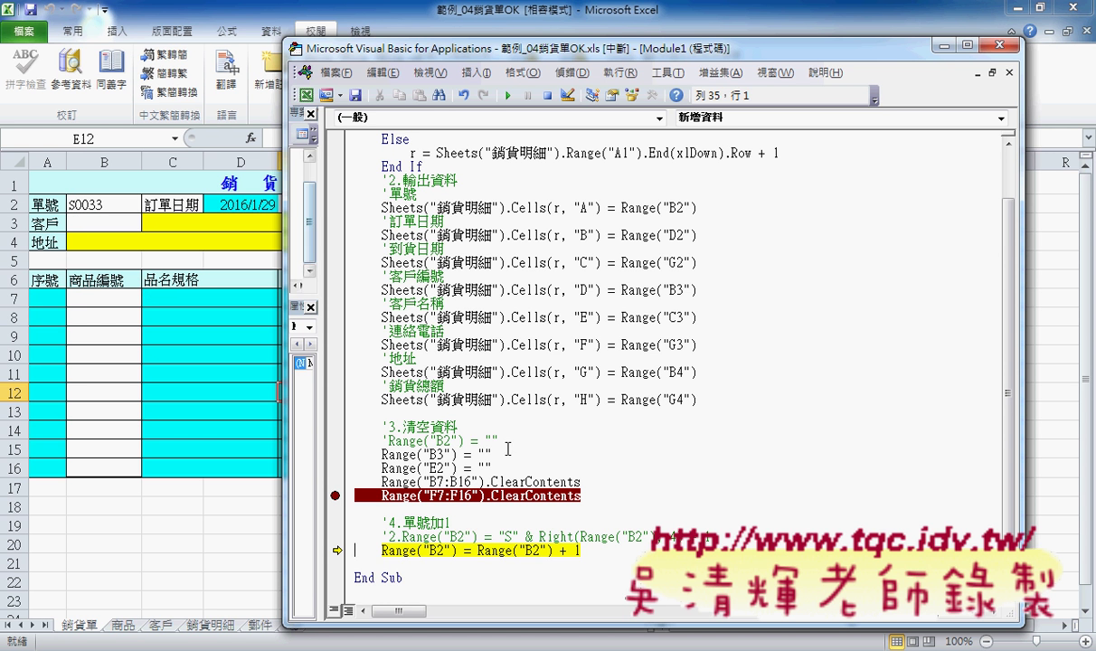
left_click(539, 509)
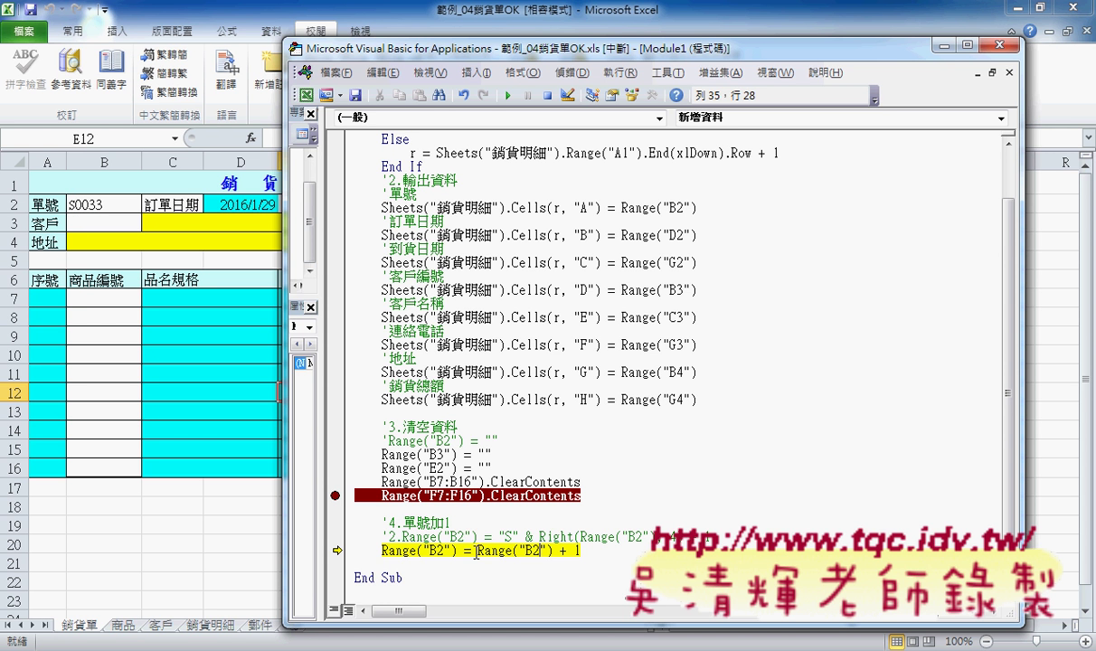
Step: Edit line 35's right-hand side to ="S" & Range("B2") + 1
left_click_drag(477, 551, 579, 550)
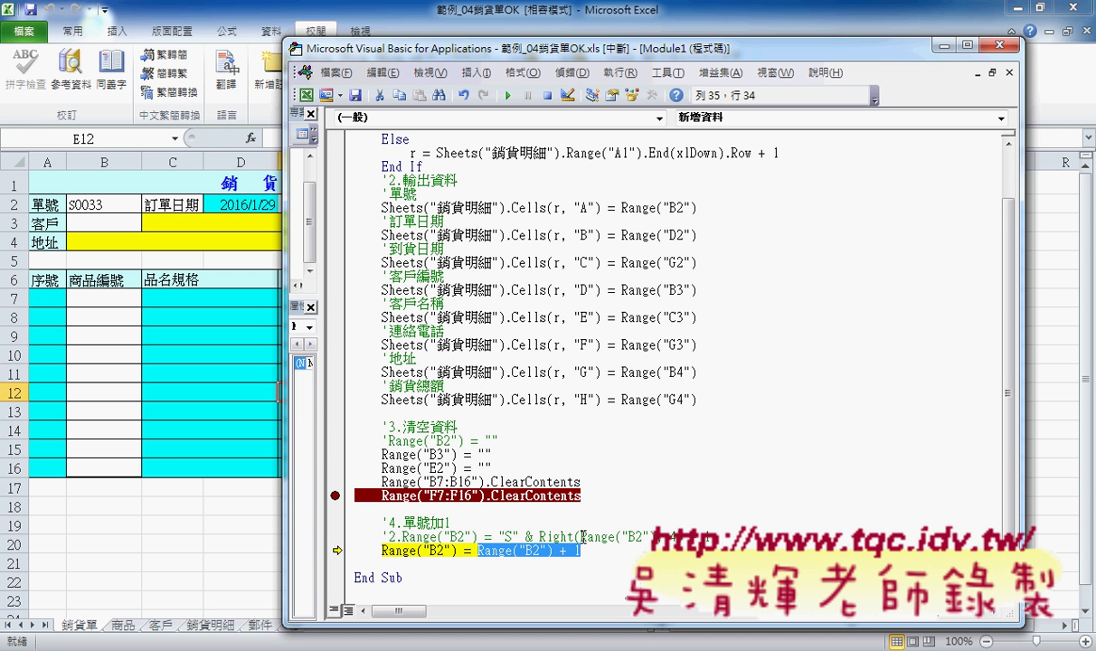
type("\"\"")
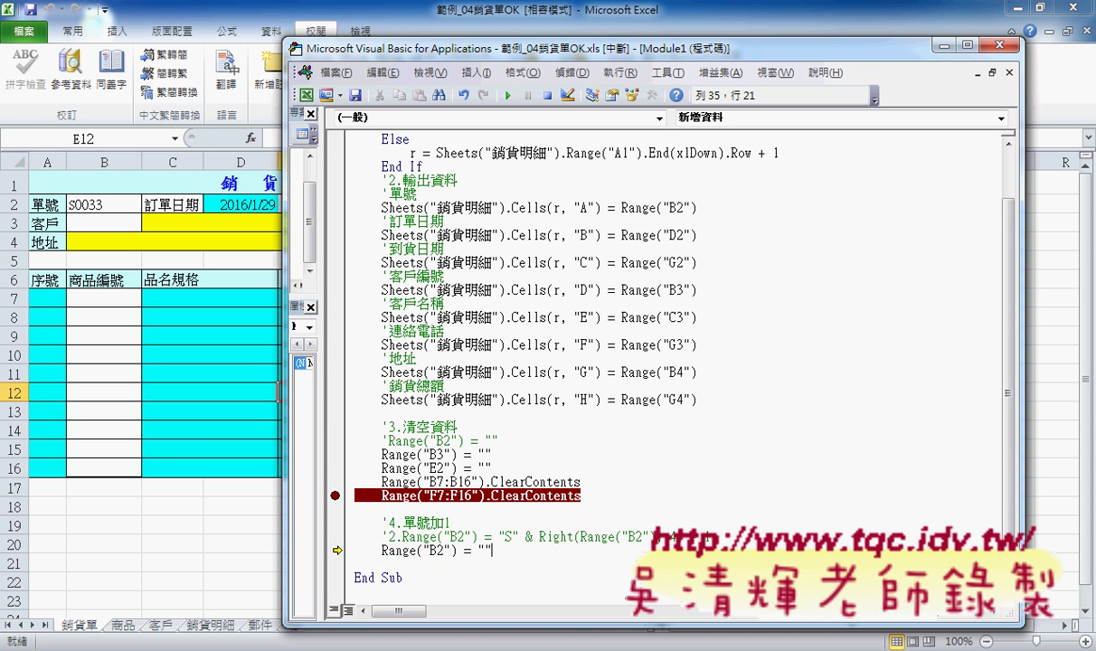
key("ctrl+z")
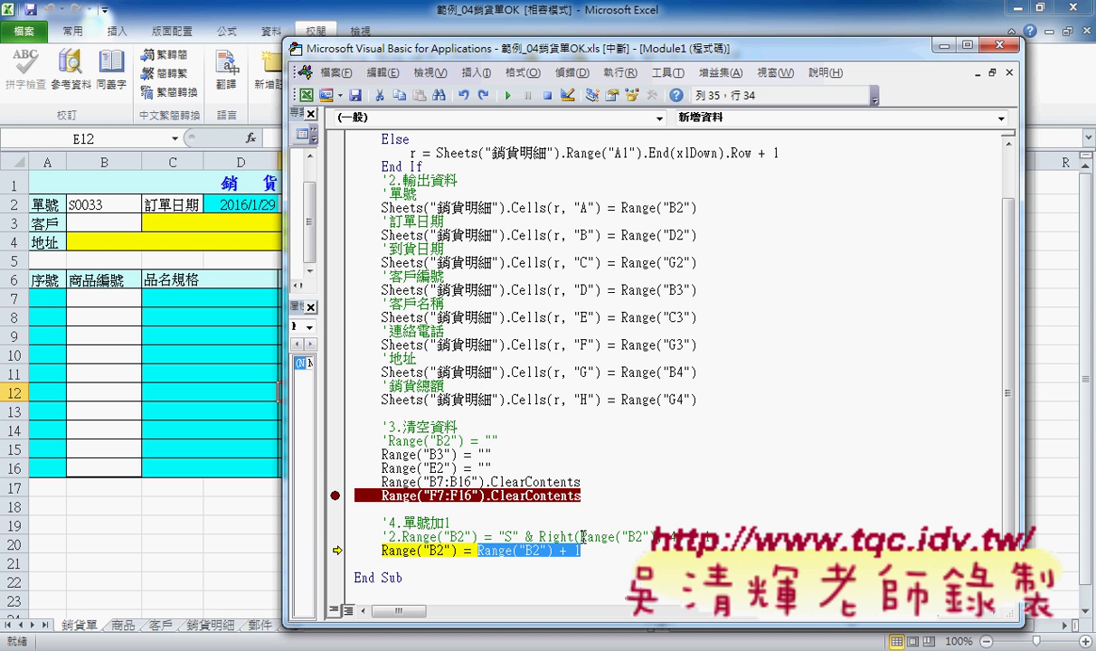
key("Left")
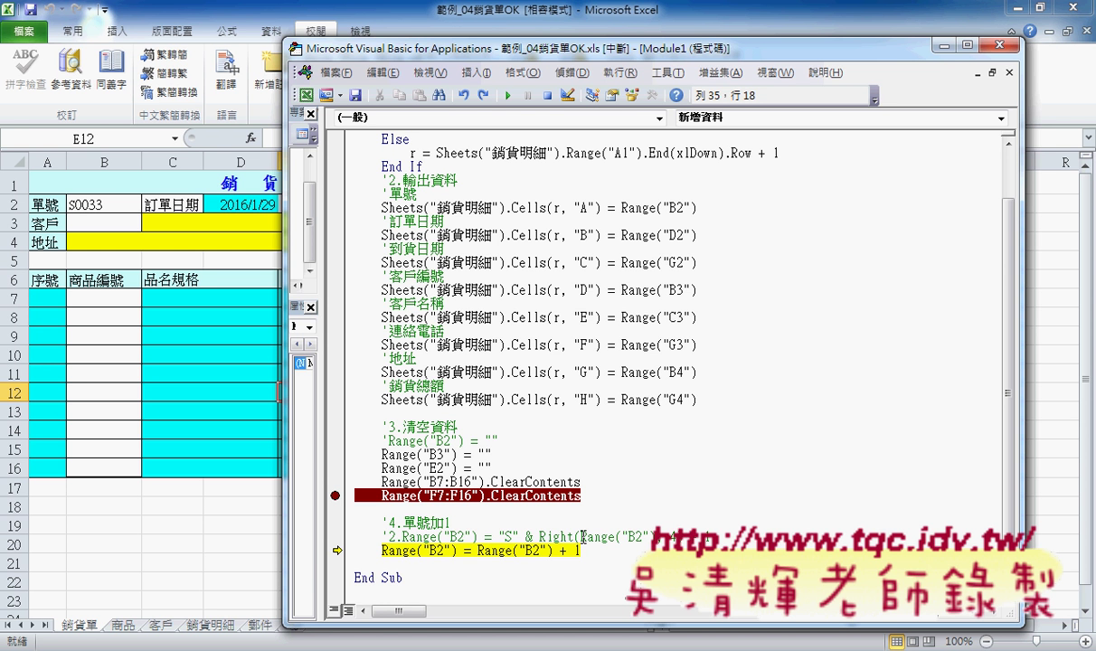
type("\"\"")
key("Left")
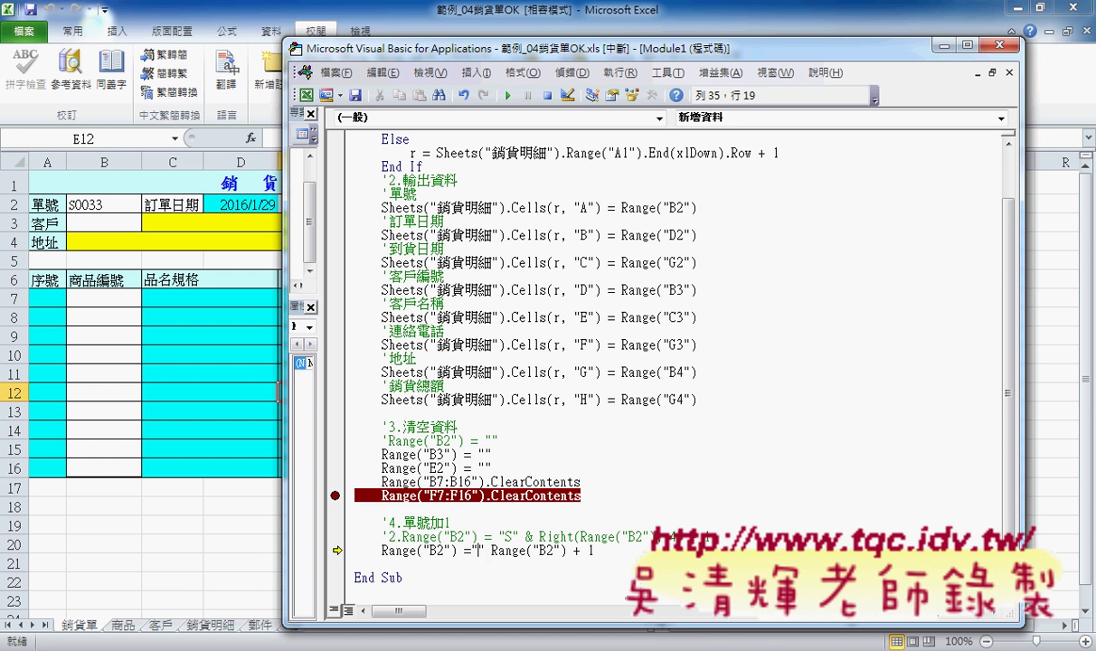
type("S")
key("Right")
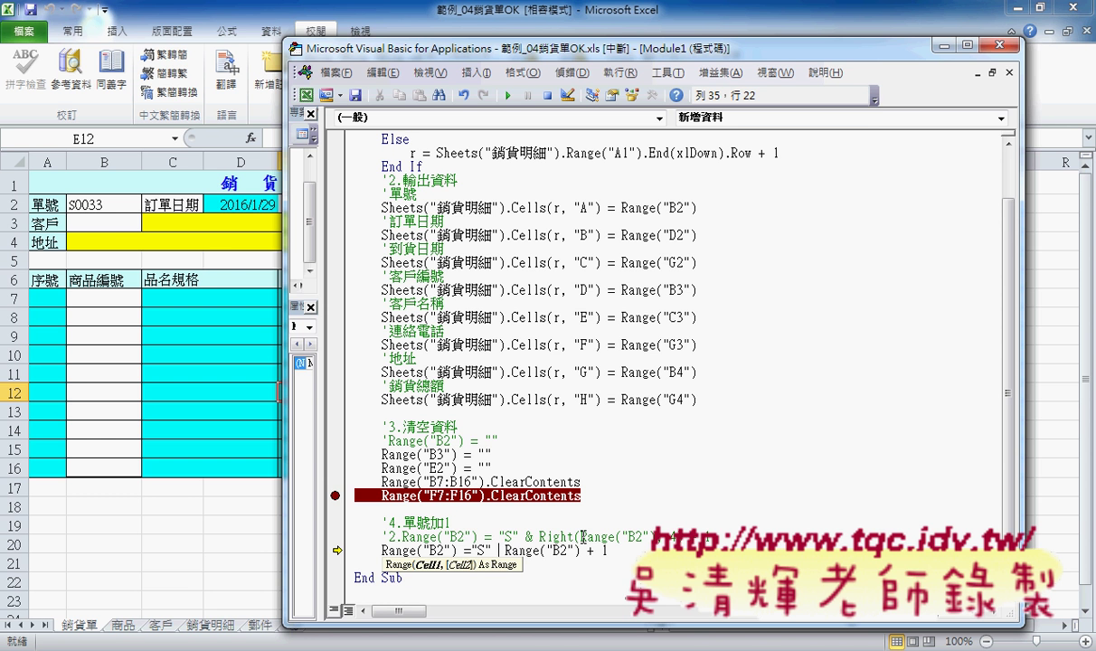
type("&")
key("Right")
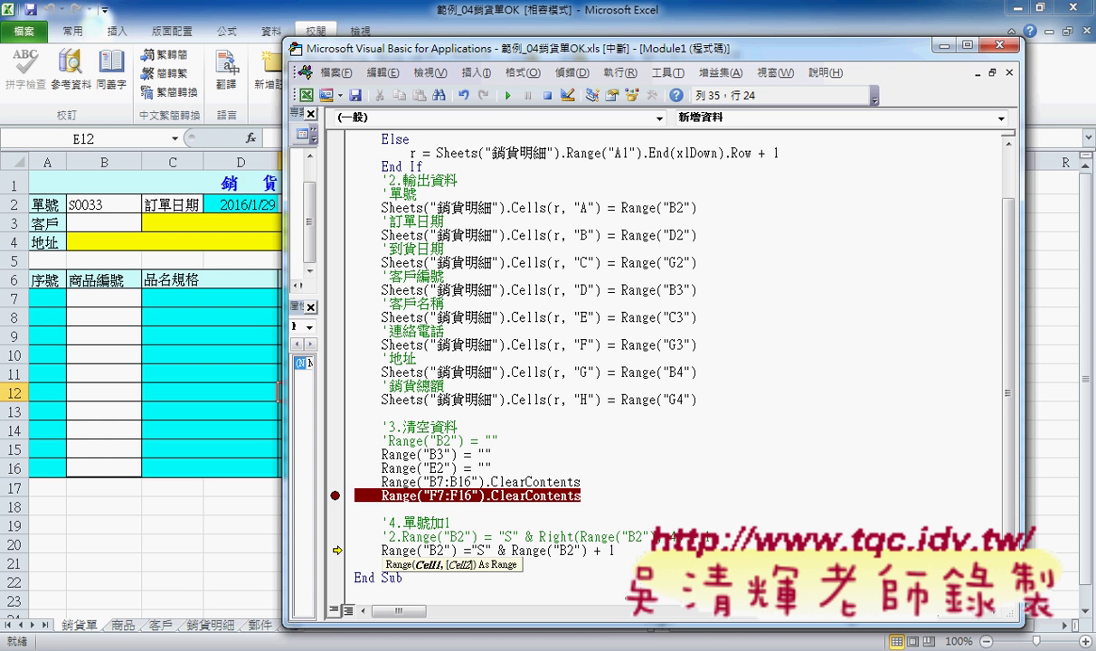
Step: Wrap Range("B2") in right(...,4) so only its last four characters are incremented
type("ri")
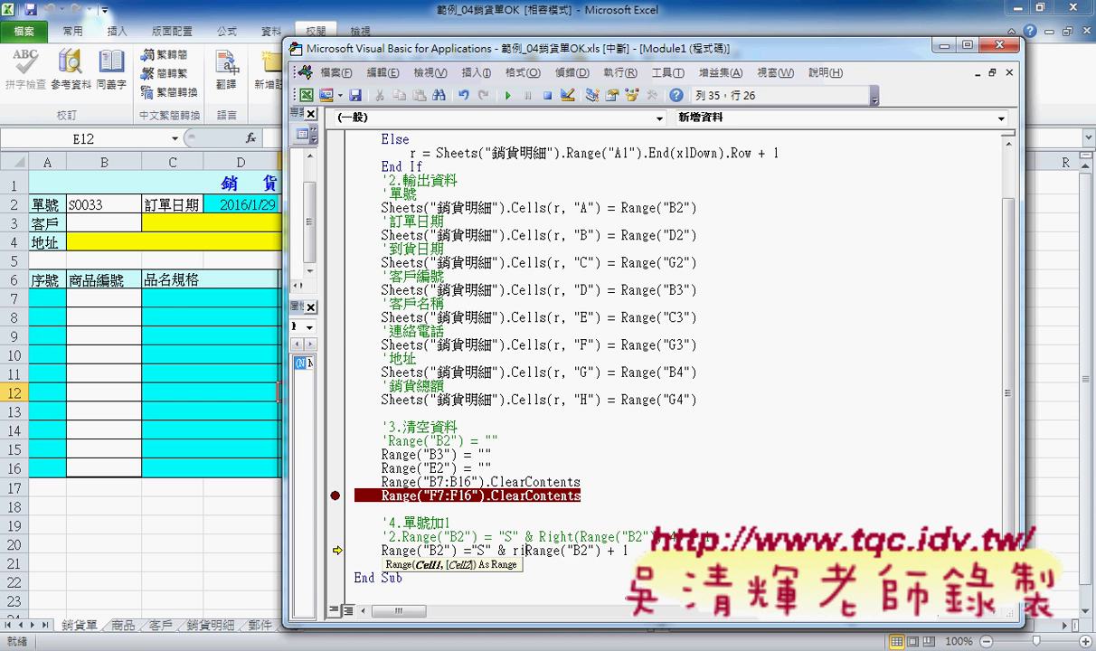
type("ght(")
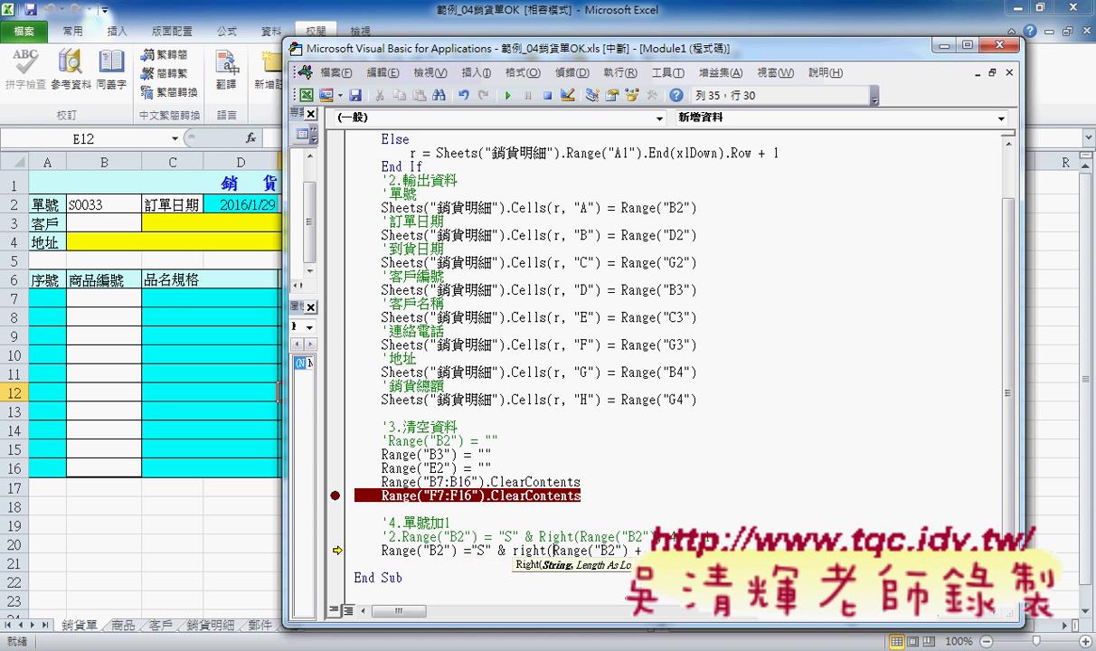
key("Right")
key("Right")
key("Right")
key("Right")
key("Right")
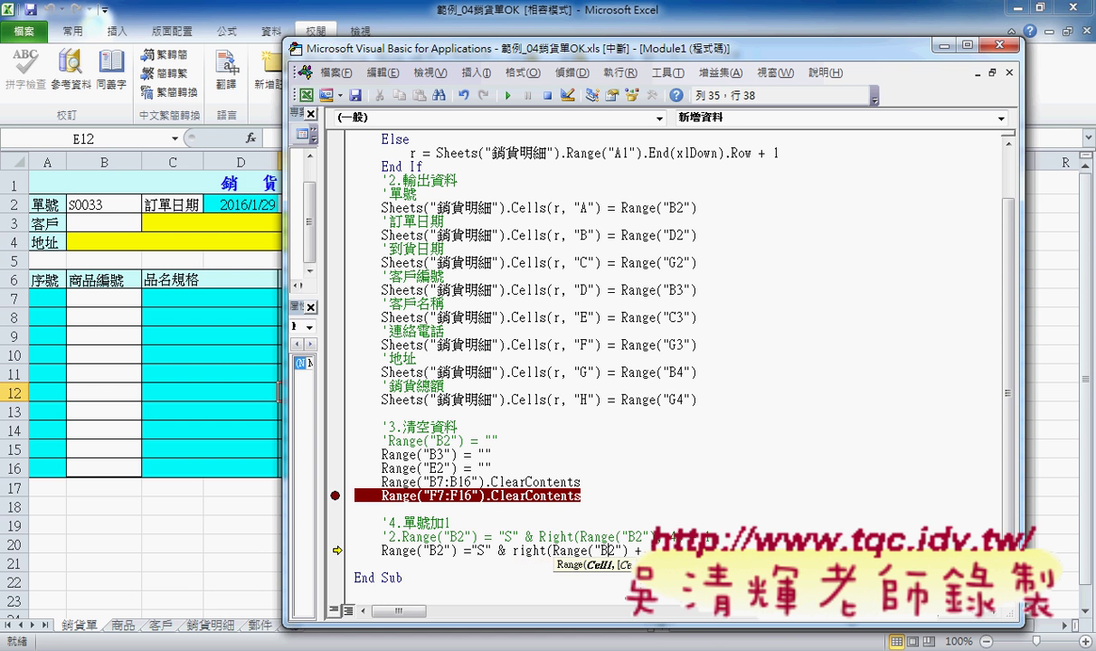
key("Right")
key("Right")
key("Right")
key("Right")
type(",")
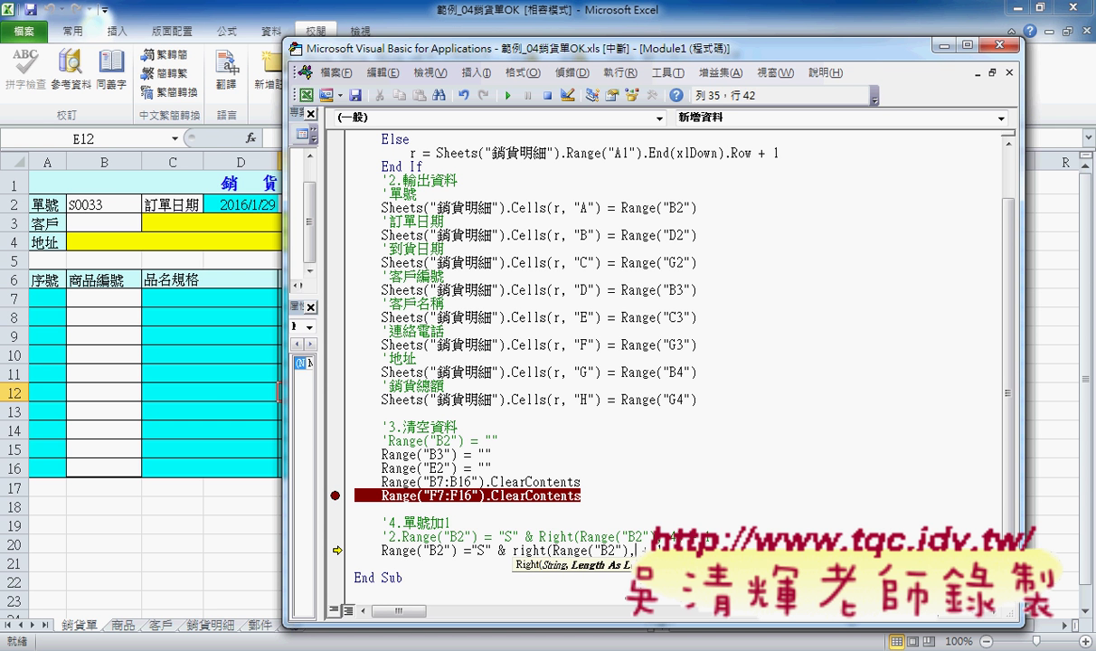
type("4")
type(")")
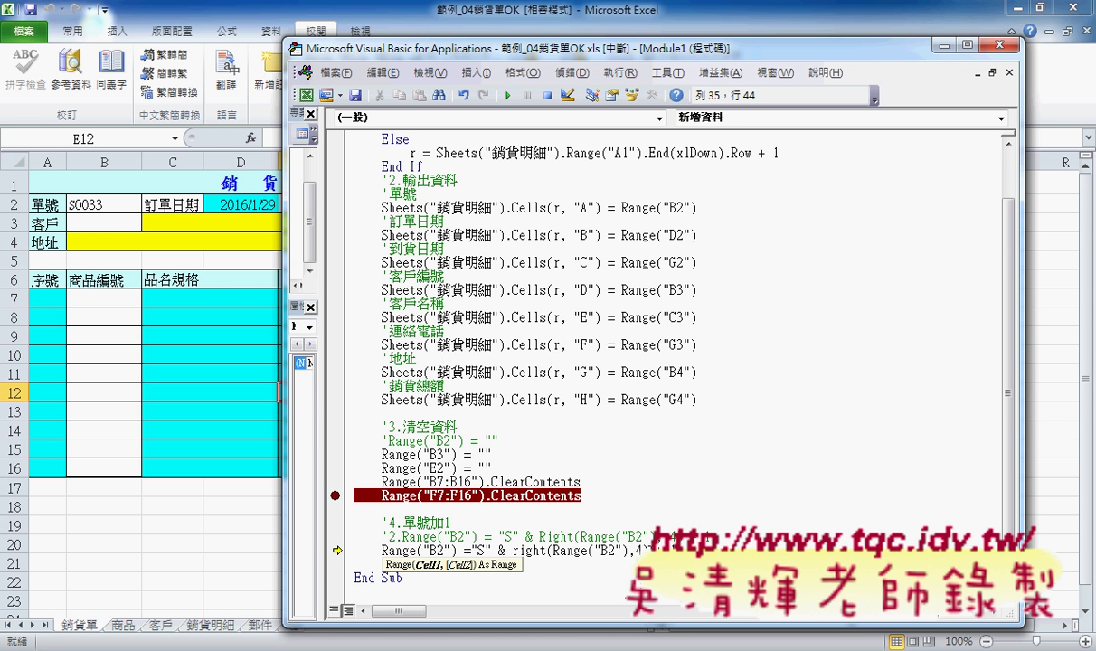
key("shift+Left")
key("shift+Left")
key("shift+Left")
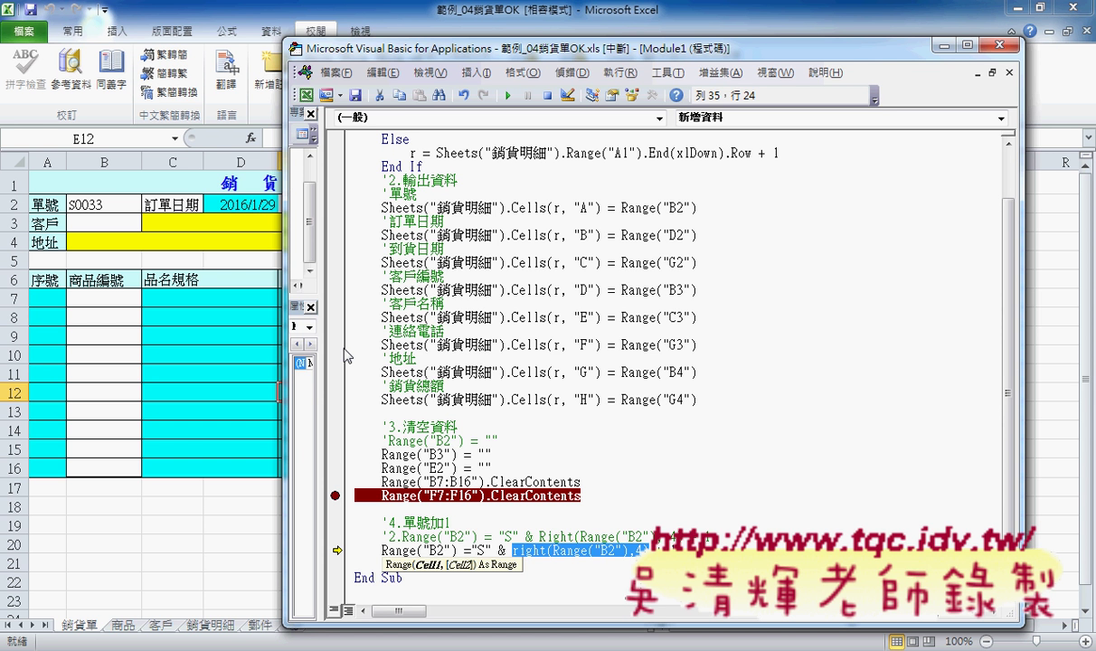
Step: Commit the edited increment line and step it with F8, turning B2 into S34
left_click(638, 490)
left_click(520, 551)
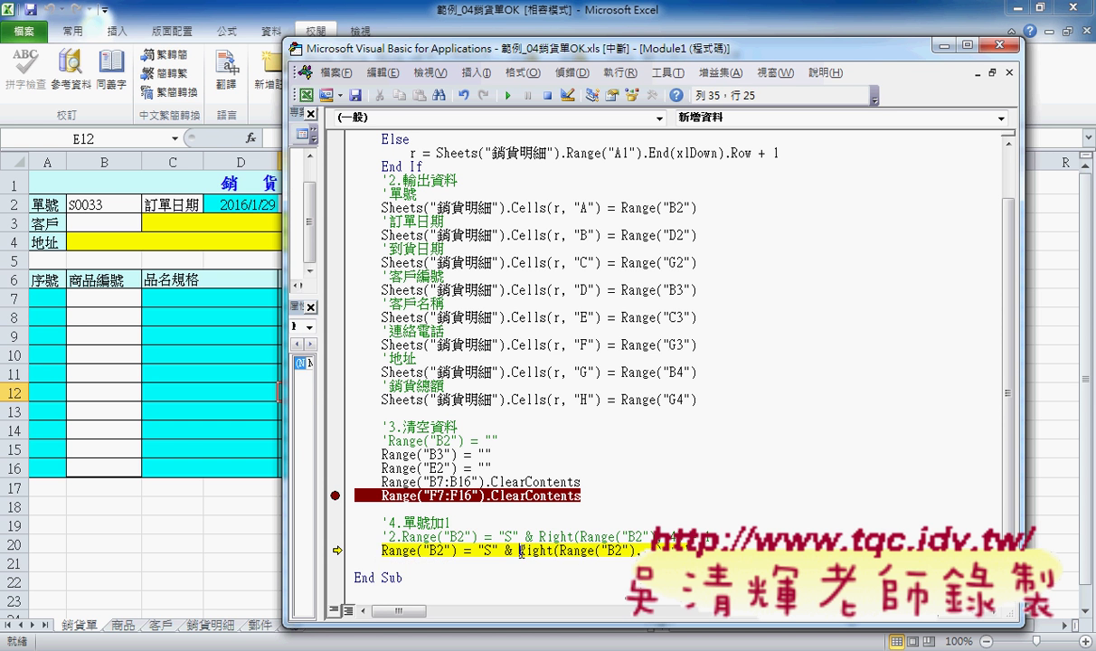
left_click_drag(519, 551, 638, 552)
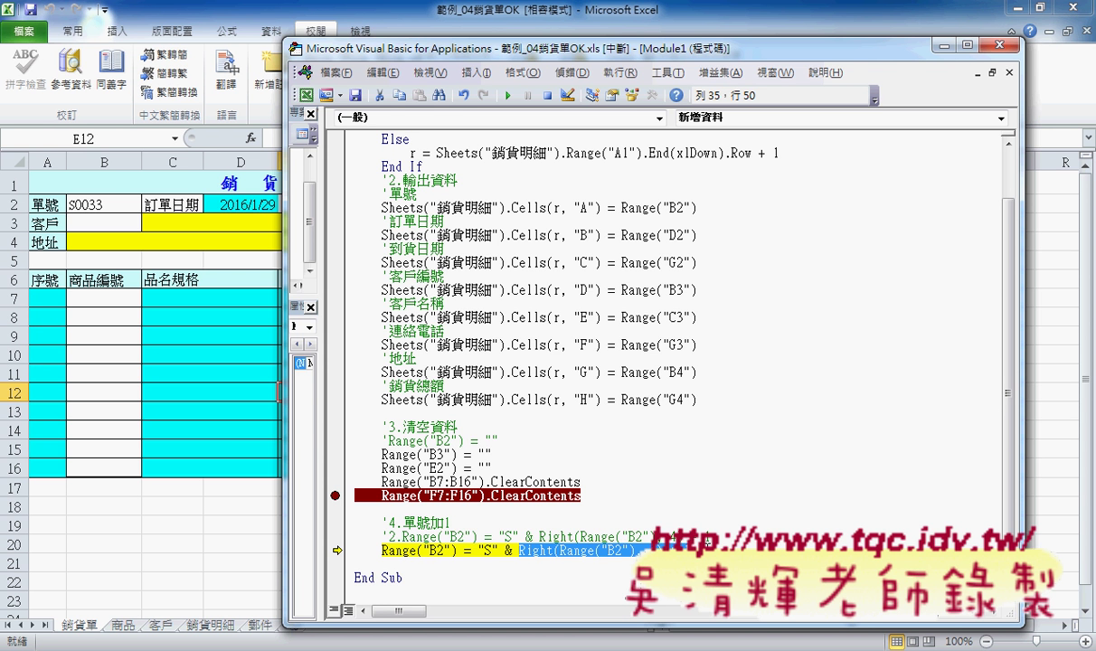
left_click(638, 551)
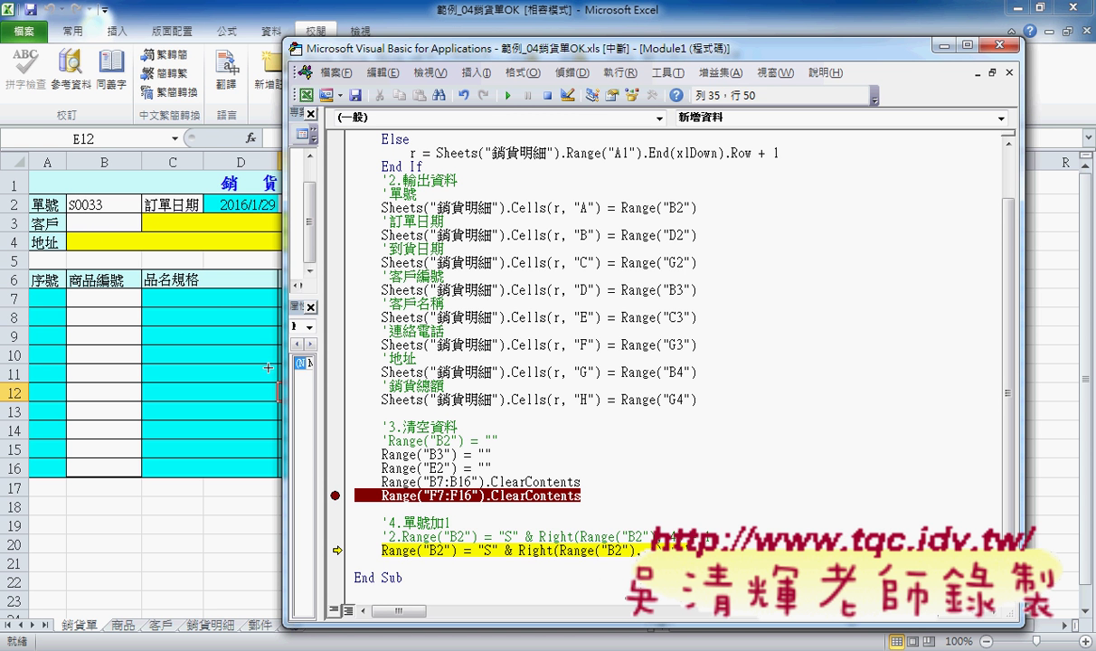
left_click_drag(689, 550, 518, 550)
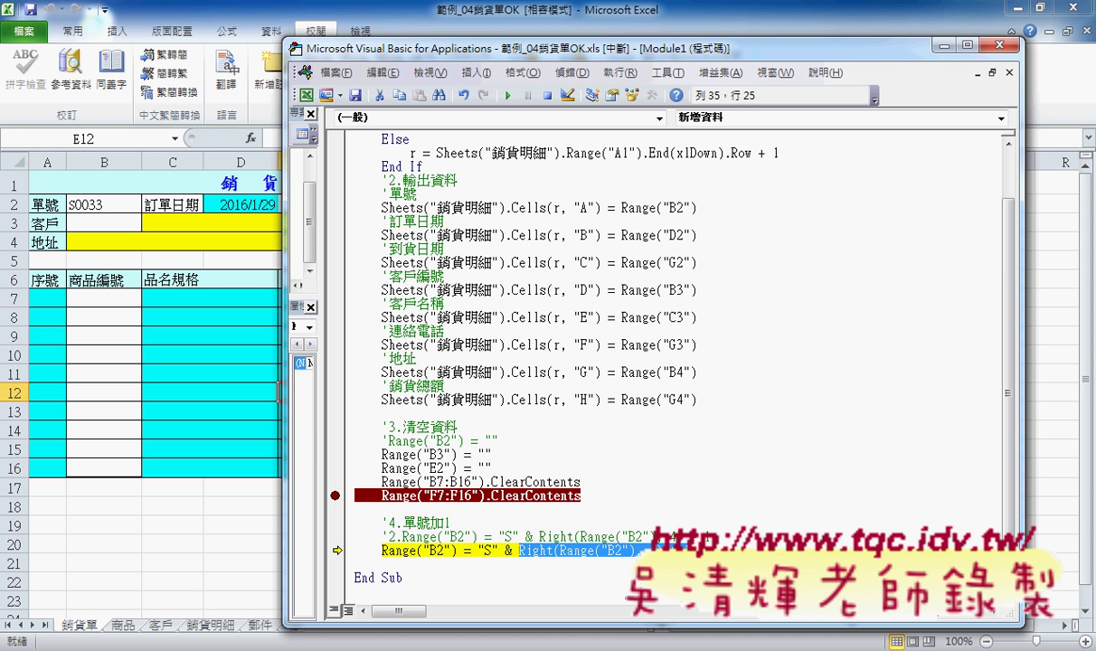
key("F8")
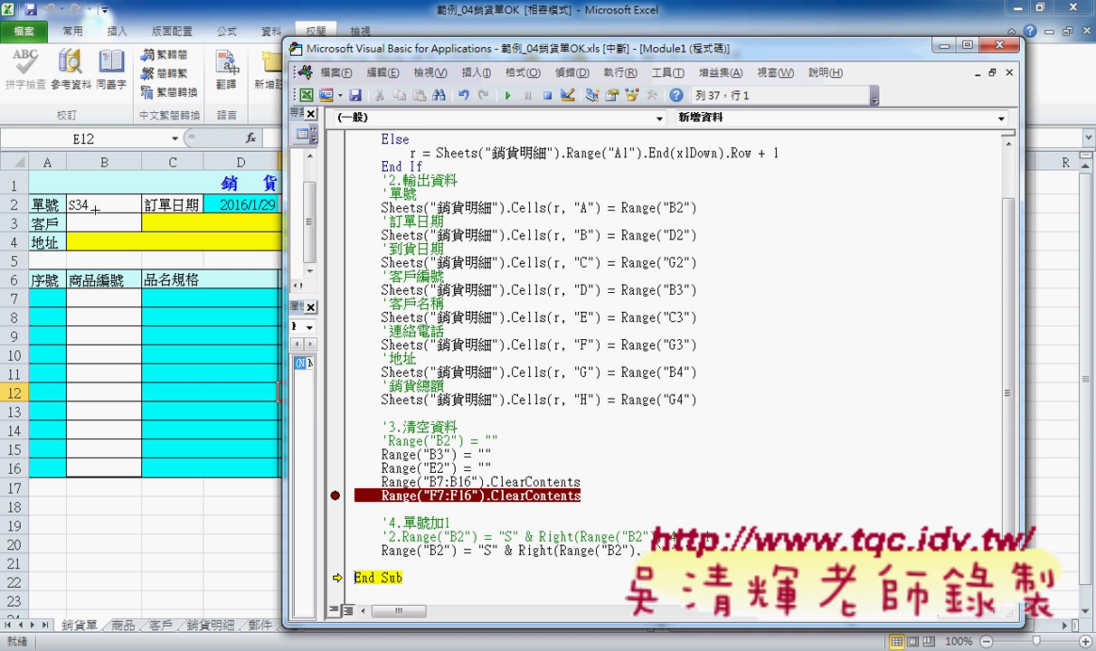
Step: Wrap the Right expression in format( with a "00" format argument and closing parentheses
left_click(520, 550)
left_click_drag(521, 551, 688, 550)
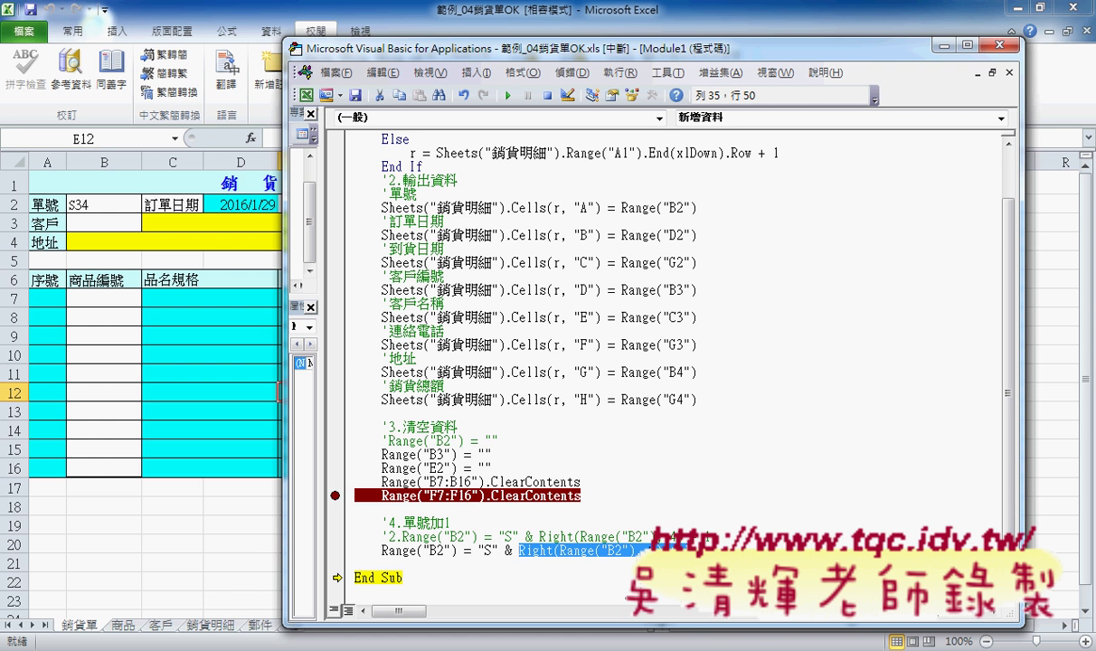
left_click(523, 551)
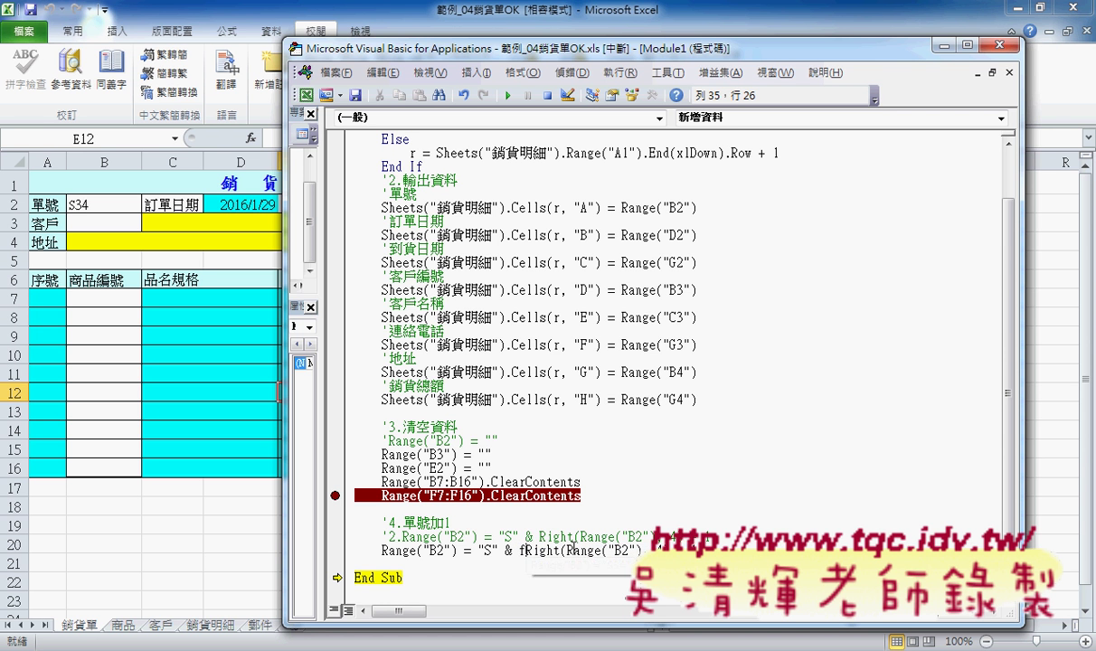
type("fo")
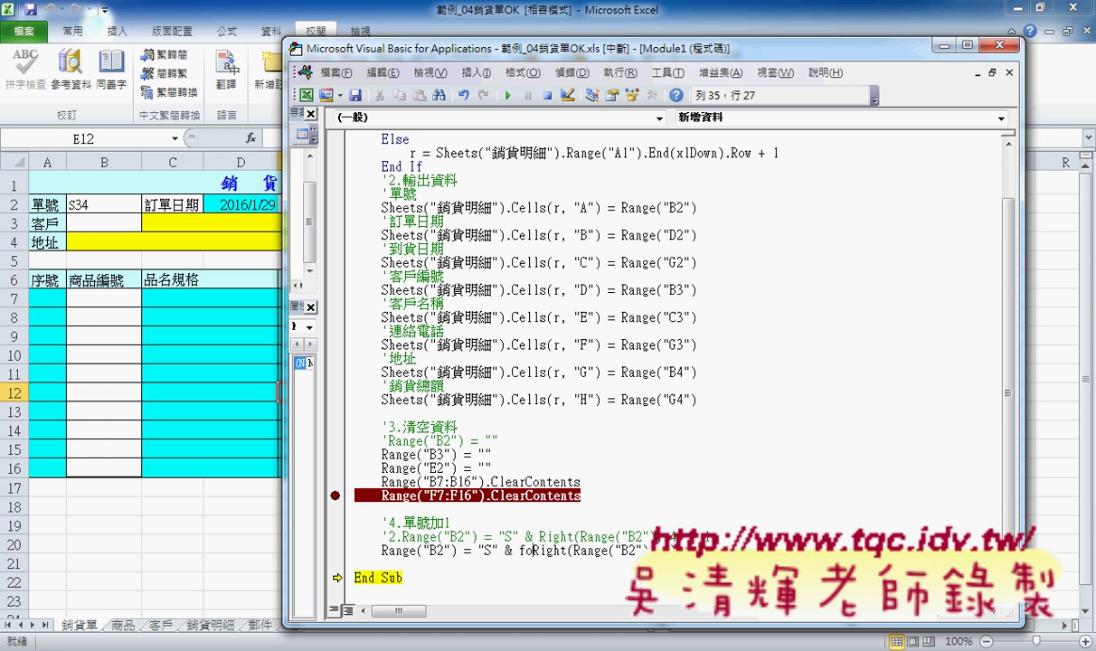
type("rma")
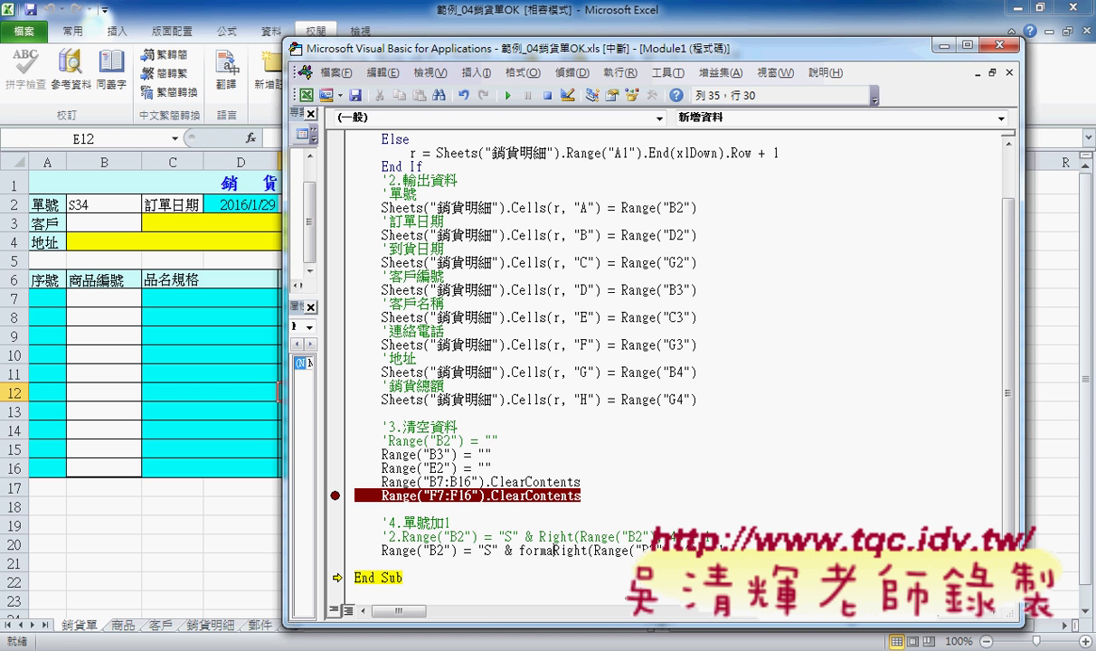
type("t(")
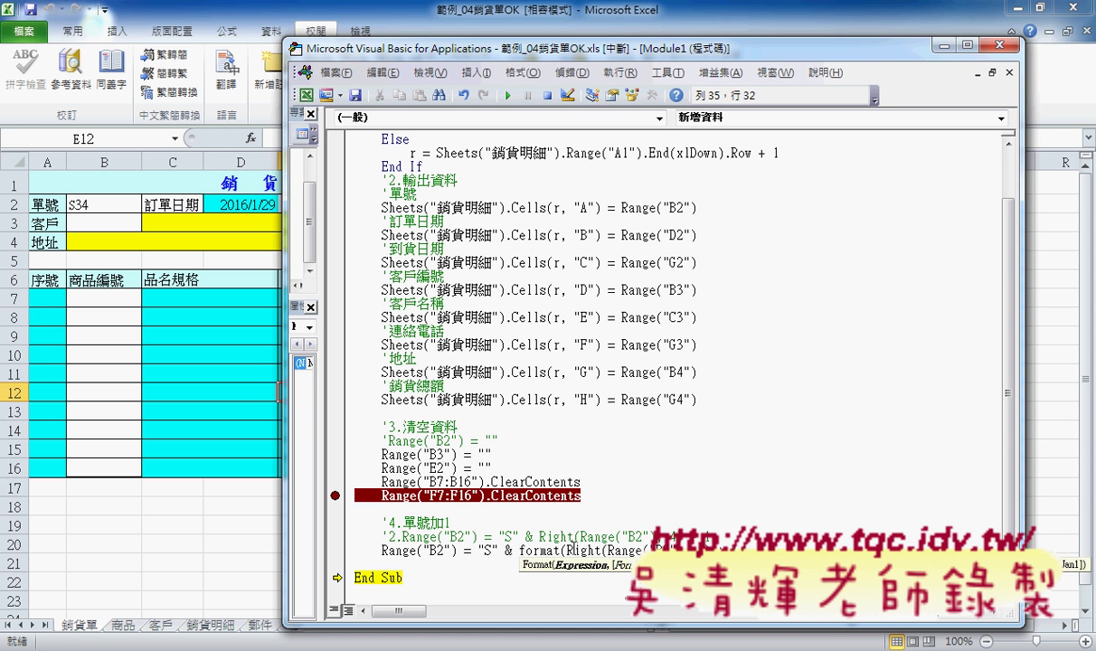
key("End")
type(", ")
type("\"00\"")
type(")")
type(")")
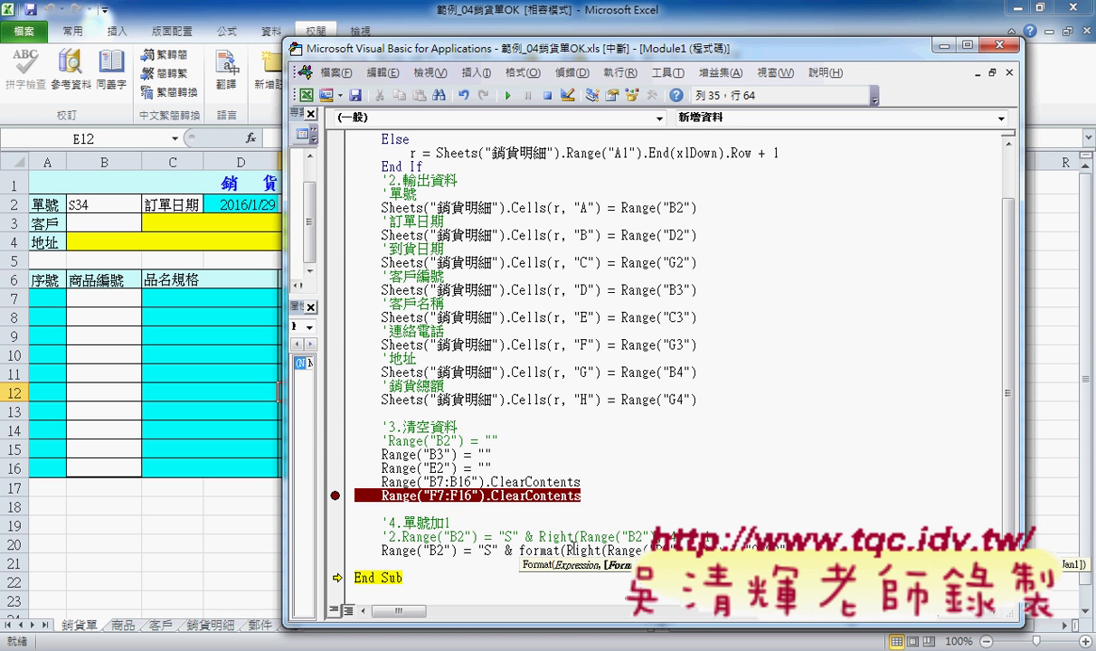
type(")")
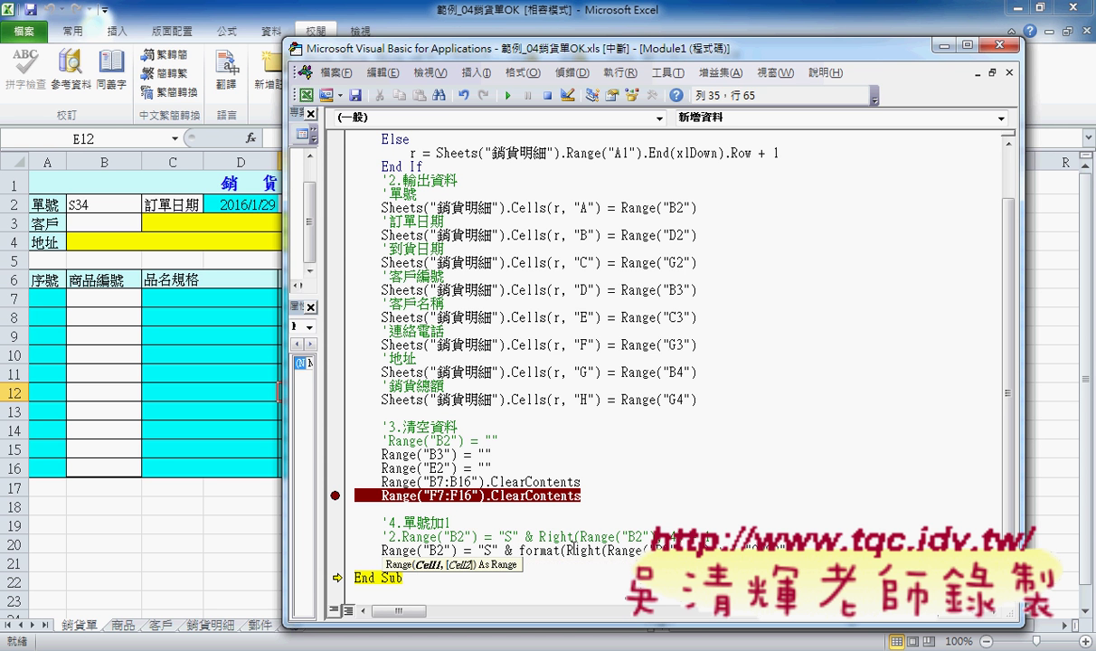